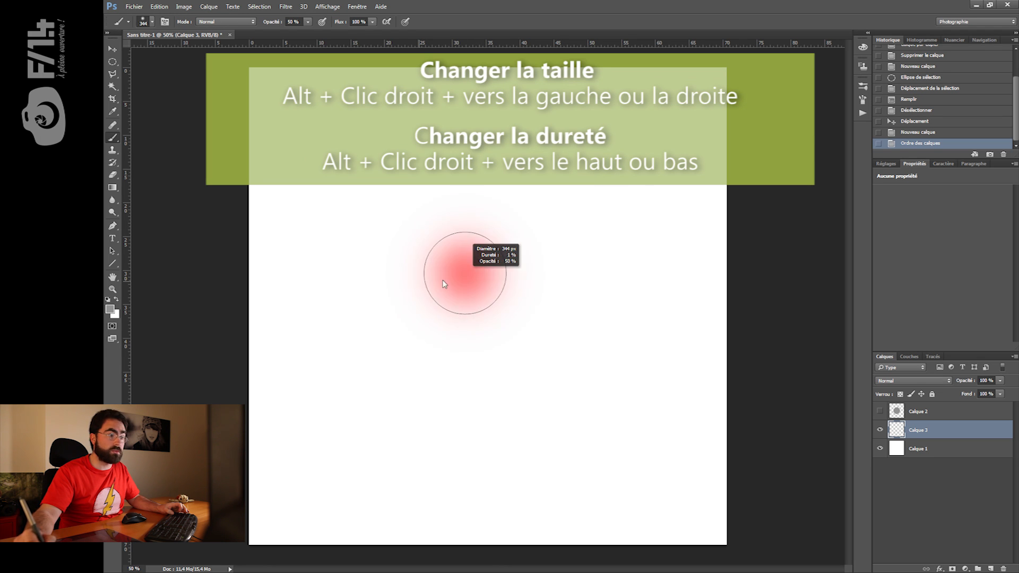
Step: Set the brush to 50 px, reset the colours to black foreground and white background, and lower the brush opacity to 20%
mouse_move(439, 331)
left_mouse_down()
mouse_move(461, 171)
mouse_move(468, 413)
mouse_move(451, 266)
left_mouse_up()
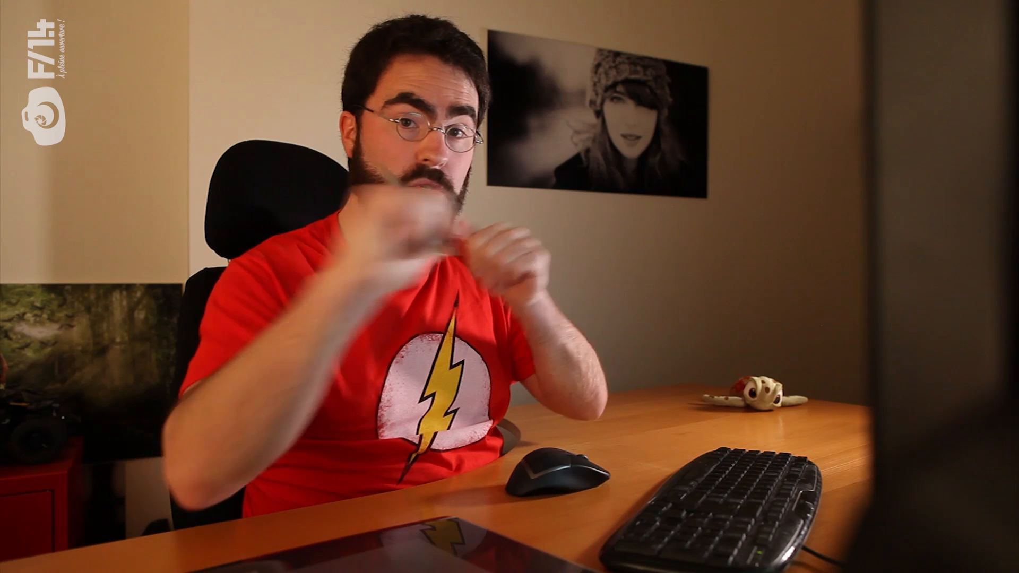
left_click_drag(408, 270, 377, 277)
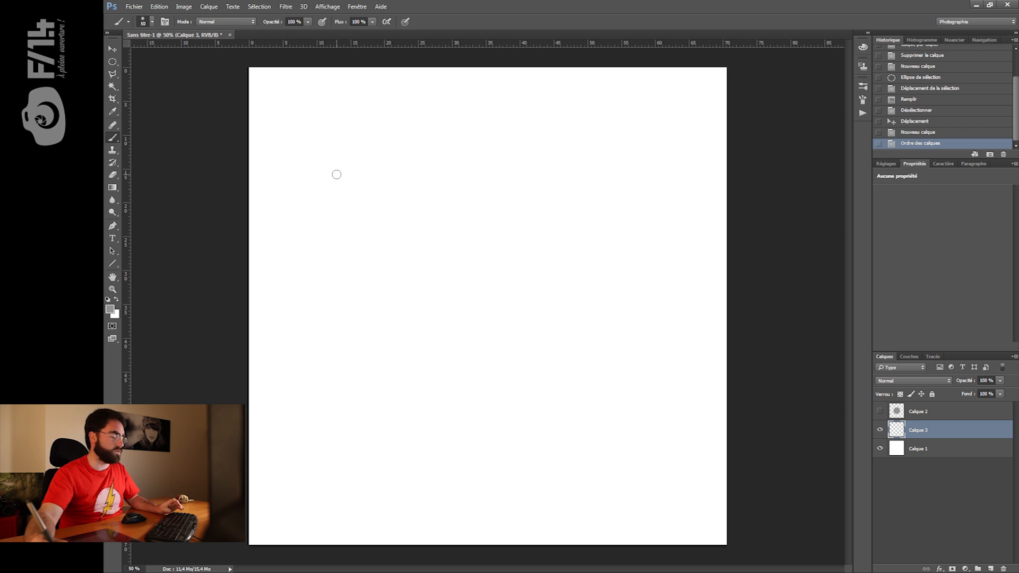
key("d")
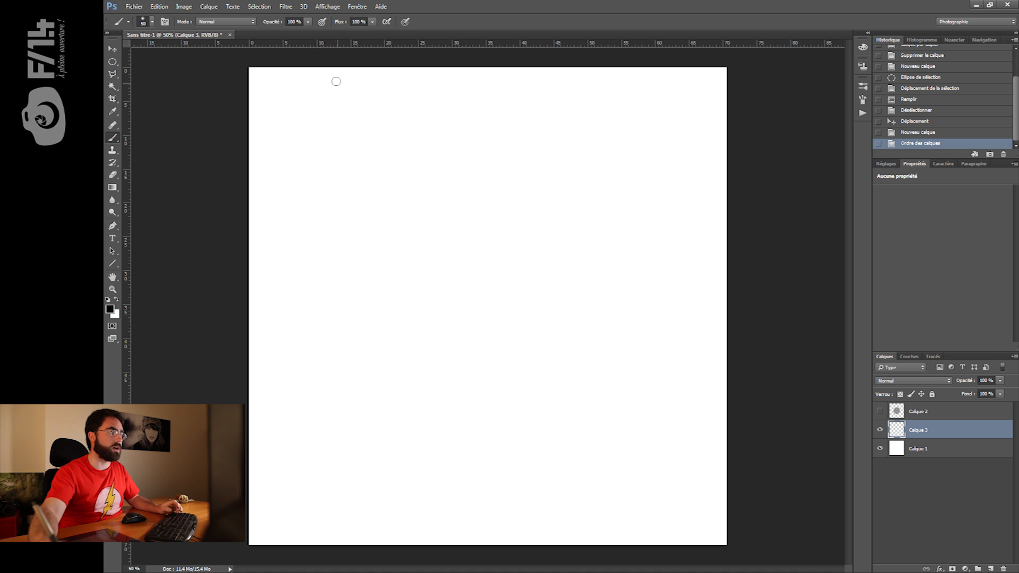
left_click_drag(276, 26, 240, 27)
key("2")
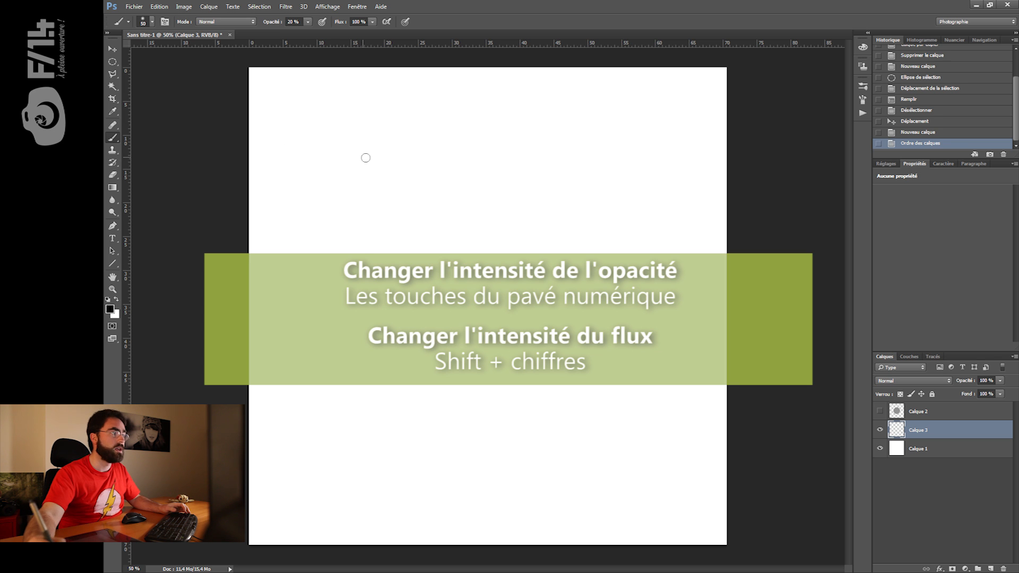
Step: Harden the brush tip and paint crossing grey strokes at 20% opacity in the canvas's upper-left area on Calque 3
right_click(329, 126)
left_click_drag(391, 174, 454, 172)
left_click(335, 99)
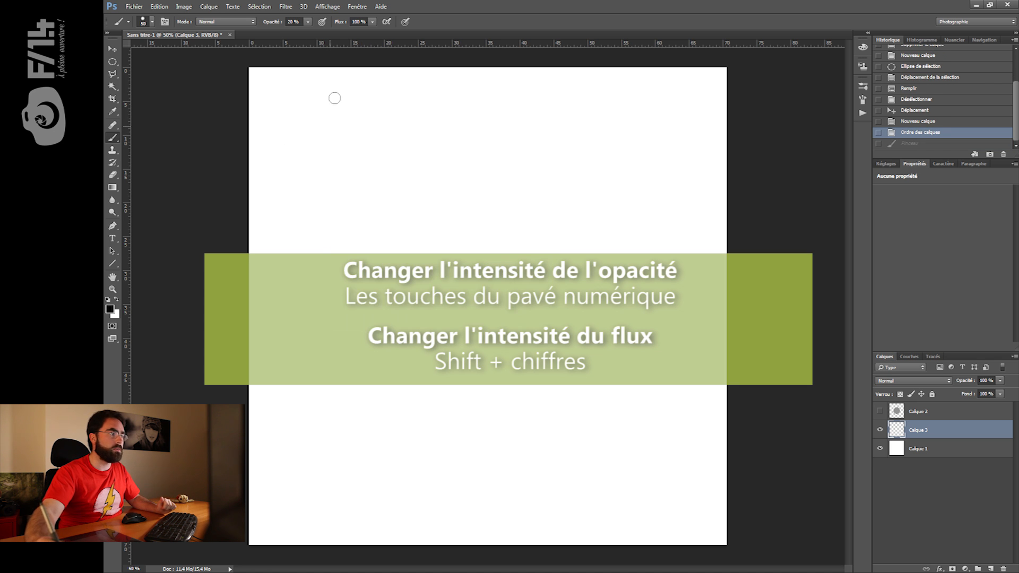
left_click_drag(334, 97, 290, 219)
mouse_move(367, 96)
left_mouse_down()
mouse_move(321, 225)
mouse_move(371, 93)
left_mouse_up()
mouse_move(354, 149)
left_mouse_down()
mouse_move(321, 227)
mouse_move(369, 103)
mouse_move(317, 214)
mouse_move(362, 106)
mouse_move(324, 213)
mouse_move(371, 112)
mouse_move(331, 234)
mouse_move(373, 99)
mouse_move(384, 99)
mouse_move(322, 218)
left_mouse_up()
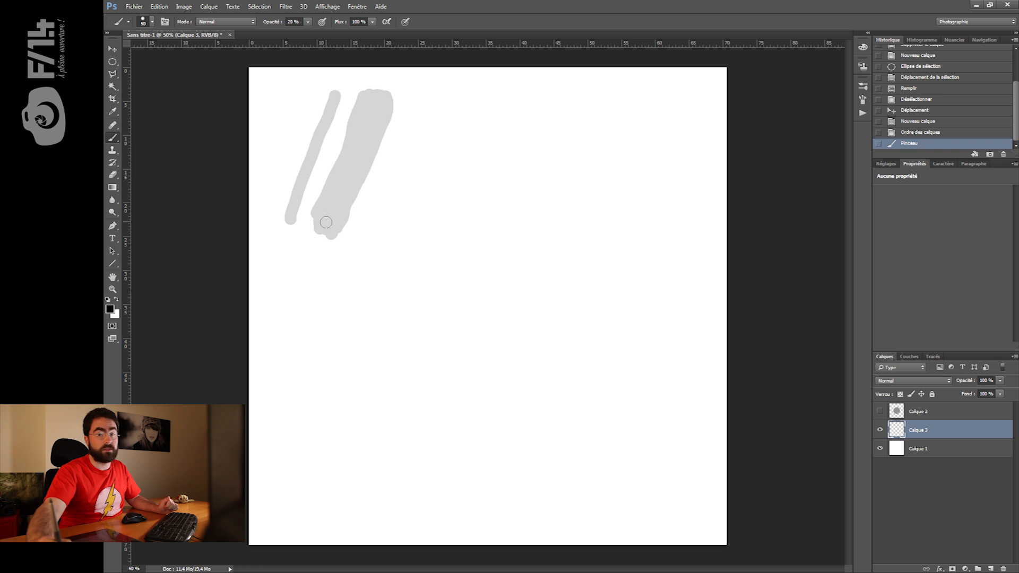
mouse_move(278, 127)
left_mouse_down()
mouse_move(407, 170)
mouse_move(294, 127)
mouse_move(350, 152)
mouse_move(292, 152)
left_mouse_up()
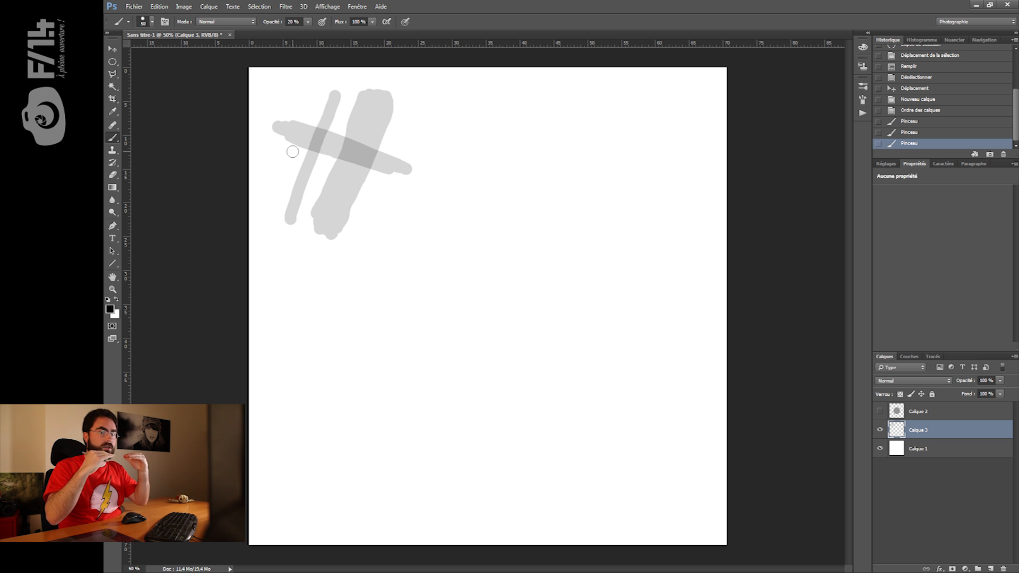
mouse_move(288, 173)
left_mouse_down()
mouse_move(387, 200)
mouse_move(293, 180)
mouse_move(357, 192)
mouse_move(324, 181)
mouse_move(381, 198)
mouse_move(267, 183)
mouse_move(371, 187)
mouse_move(266, 180)
mouse_move(318, 185)
mouse_move(333, 176)
left_mouse_up()
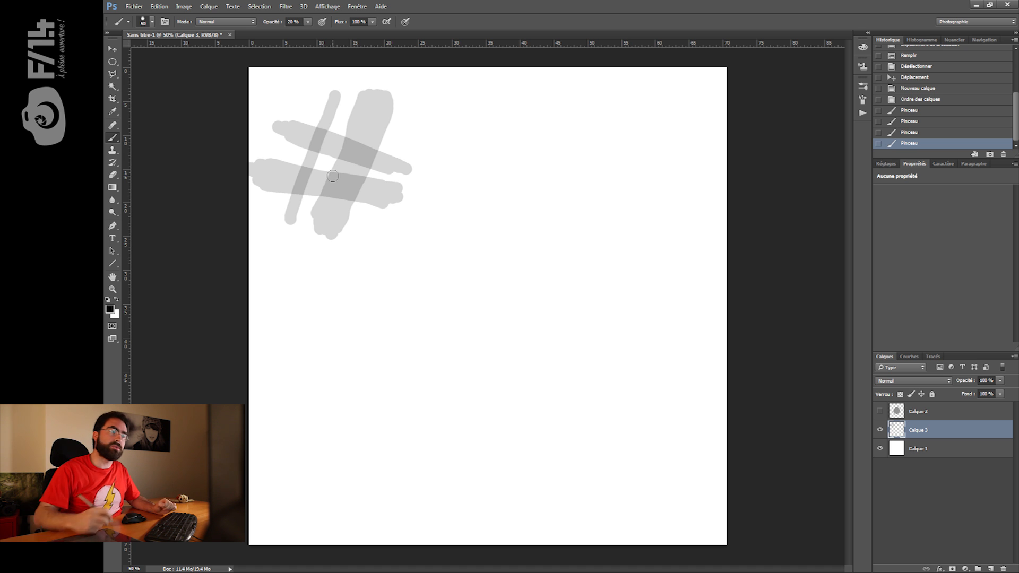
Step: Paint overlapping, crossing strokes in the canvas's upper-right area with the brush at 100% opacity and 1% flow
mouse_move(275, 25)
left_mouse_down()
mouse_move(313, 33)
mouse_move(287, 25)
left_mouse_up()
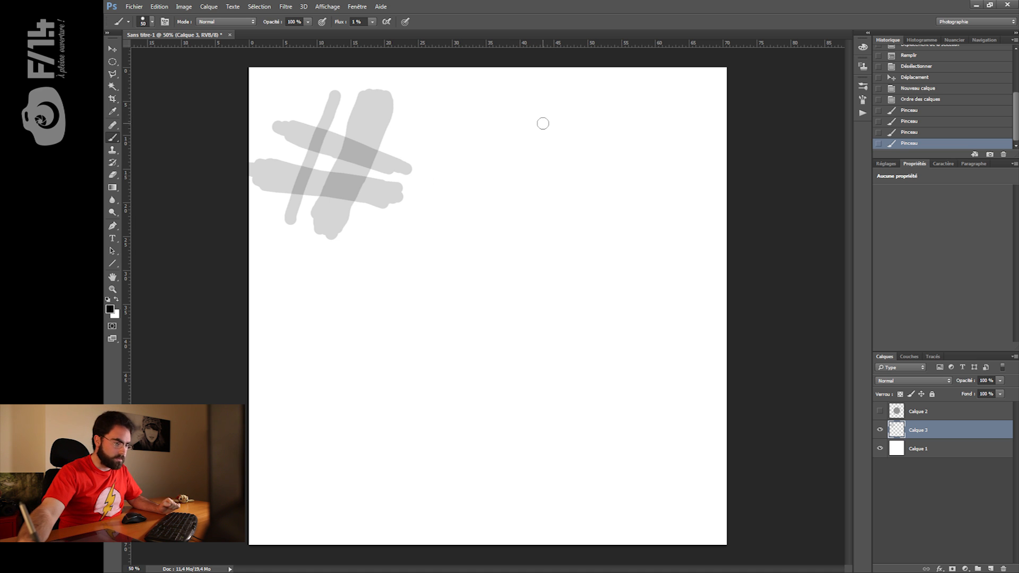
mouse_move(569, 100)
left_mouse_down()
mouse_move(506, 198)
mouse_move(501, 222)
left_mouse_up()
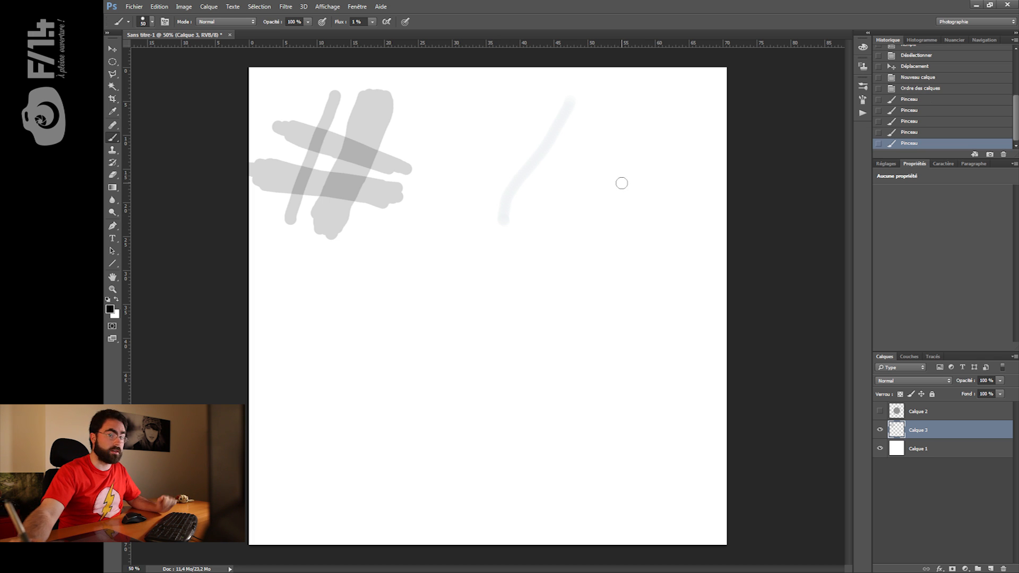
mouse_move(612, 107)
left_mouse_down()
mouse_move(551, 246)
mouse_move(611, 135)
mouse_move(549, 251)
mouse_move(610, 108)
mouse_move(558, 232)
mouse_move(609, 112)
mouse_move(544, 241)
mouse_move(619, 102)
mouse_move(549, 247)
mouse_move(594, 142)
mouse_move(632, 113)
mouse_move(540, 235)
mouse_move(638, 110)
mouse_move(558, 215)
left_mouse_up()
mouse_move(605, 117)
left_mouse_down()
mouse_move(547, 238)
mouse_move(583, 163)
left_mouse_up()
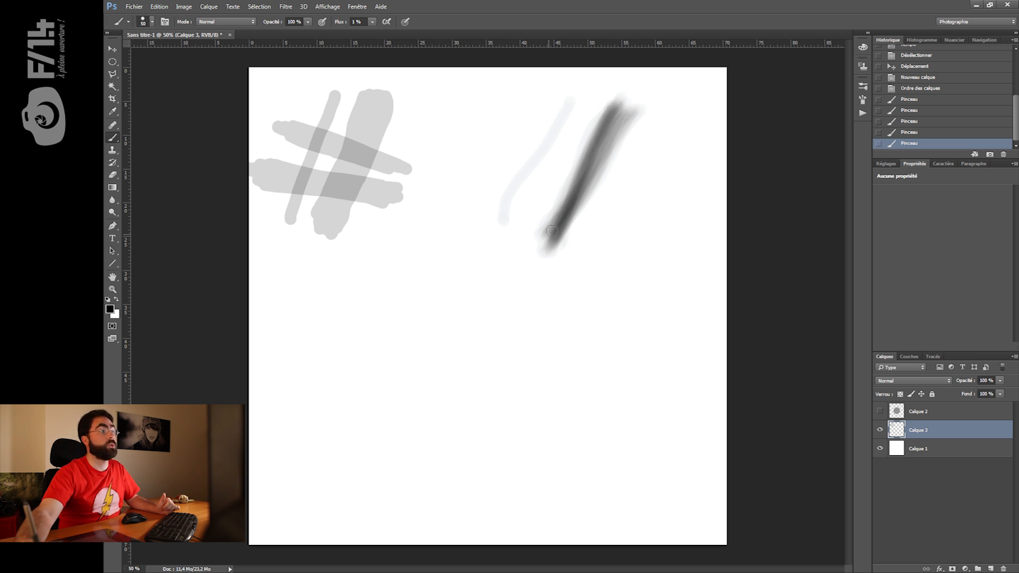
mouse_move(608, 130)
left_mouse_down()
mouse_move(552, 223)
mouse_move(565, 210)
left_mouse_up()
left_click_drag(611, 122, 610, 125)
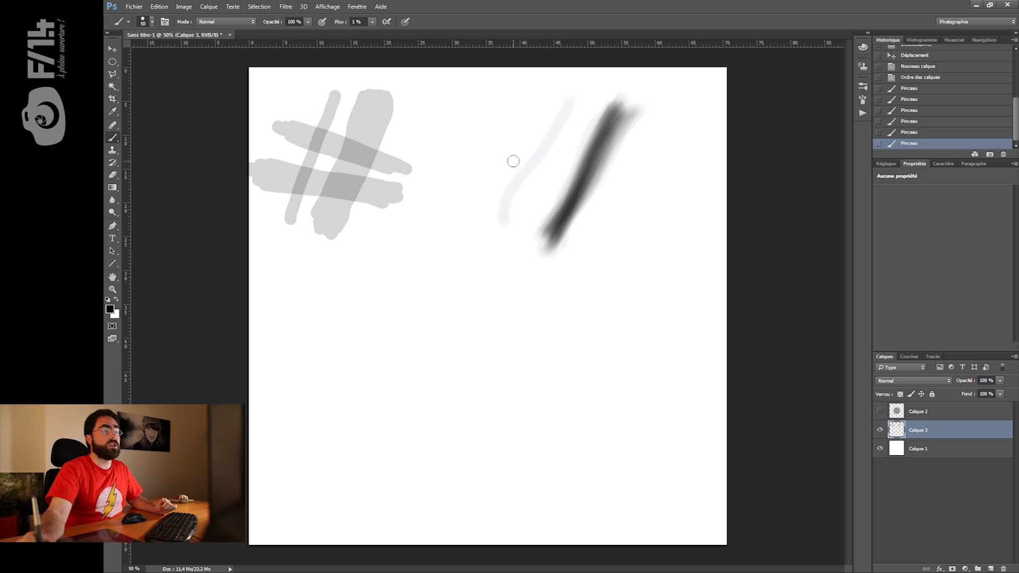
left_click_drag(505, 143, 661, 188)
left_click_drag(435, 145, 667, 223)
left_click_drag(473, 154, 665, 213)
mouse_move(520, 128)
left_mouse_down()
mouse_move(686, 186)
mouse_move(557, 161)
mouse_move(722, 193)
mouse_move(518, 161)
mouse_move(738, 193)
mouse_move(669, 184)
mouse_move(674, 176)
mouse_move(470, 160)
mouse_move(603, 166)
left_mouse_up()
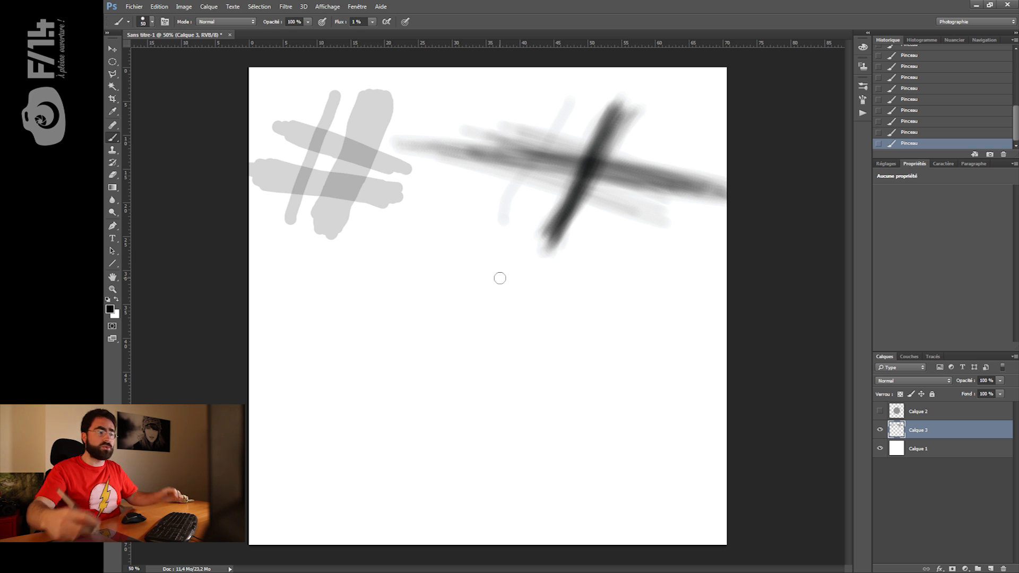
Step: Paint comparison strokes in the canvas's lower half, at 20% opacity with 100% flow and at 100% opacity with 10% flow
key("2")
key("shift+0")
left_click_drag(362, 299, 300, 428)
left_click_drag(359, 304, 322, 418)
mouse_move(367, 299)
left_mouse_down()
mouse_move(312, 451)
mouse_move(307, 402)
left_mouse_up()
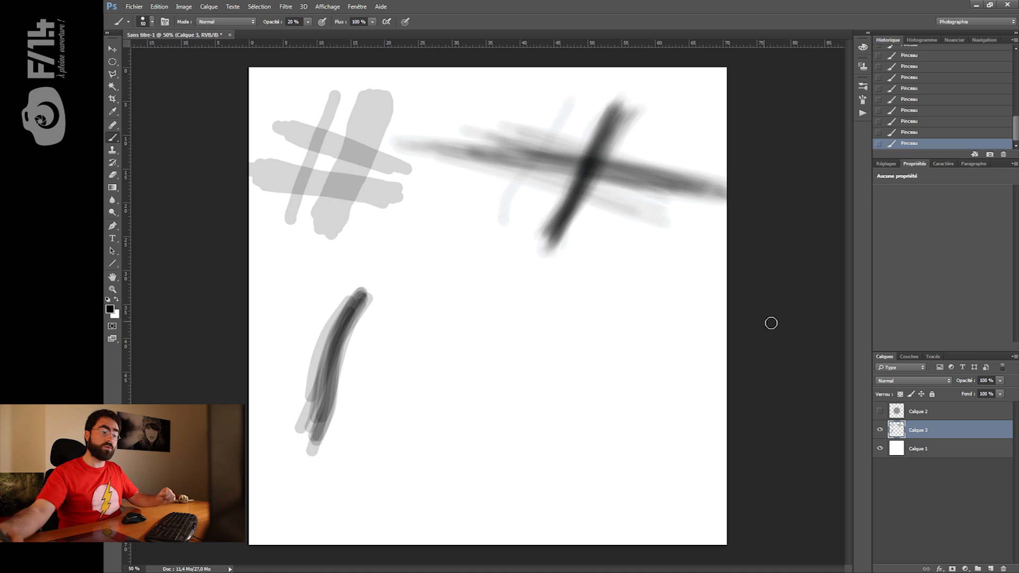
mouse_move(582, 279)
left_mouse_down()
mouse_move(524, 406)
mouse_move(549, 326)
mouse_move(600, 271)
mouse_move(536, 412)
mouse_move(580, 296)
mouse_move(558, 363)
mouse_move(582, 318)
mouse_move(450, 428)
left_mouse_up()
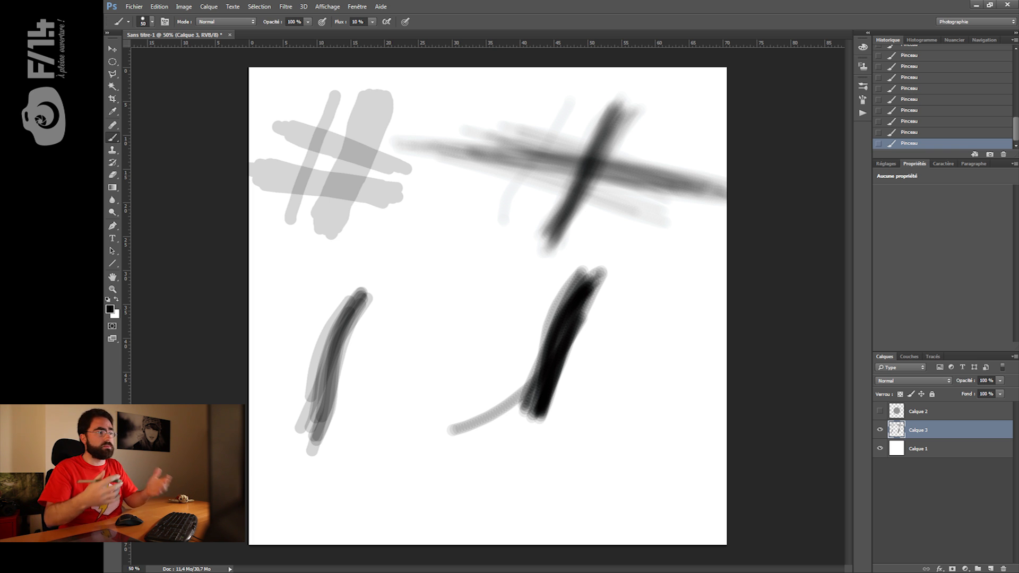
Step: Build up a soft shaded curve in the middle of the canvas with a soft 173 px brush at 7% opacity and 100% flow
right_click(432, 234)
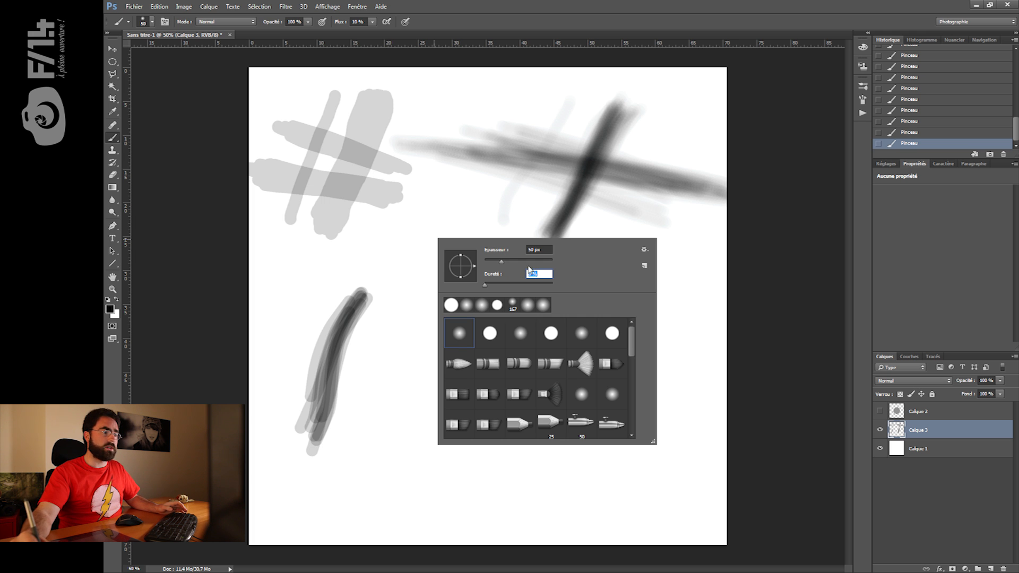
key("shift+Tab")
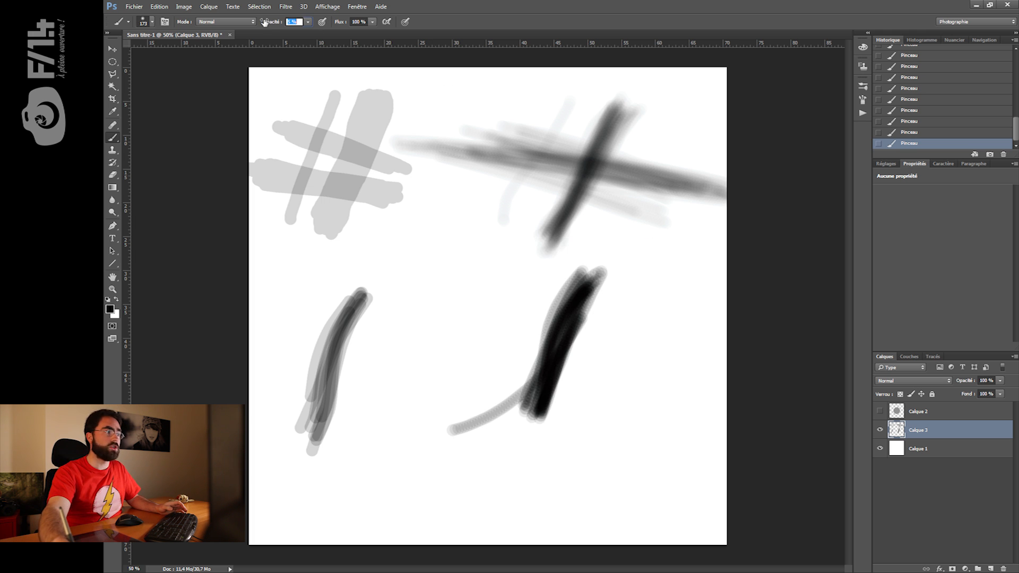
type("7")
mouse_move(482, 236)
left_mouse_down()
mouse_move(409, 355)
mouse_move(429, 364)
left_mouse_up()
mouse_move(523, 243)
left_mouse_down()
mouse_move(480, 319)
mouse_move(495, 256)
mouse_move(512, 243)
mouse_move(419, 391)
left_mouse_up()
mouse_move(504, 242)
left_mouse_down()
mouse_move(466, 271)
mouse_move(409, 396)
left_mouse_up()
mouse_move(507, 249)
left_mouse_down()
mouse_move(427, 395)
mouse_move(443, 371)
mouse_move(438, 387)
mouse_move(446, 379)
left_mouse_up()
mouse_move(508, 256)
left_mouse_down()
mouse_move(434, 395)
mouse_move(443, 366)
mouse_move(455, 400)
mouse_move(441, 371)
left_mouse_up()
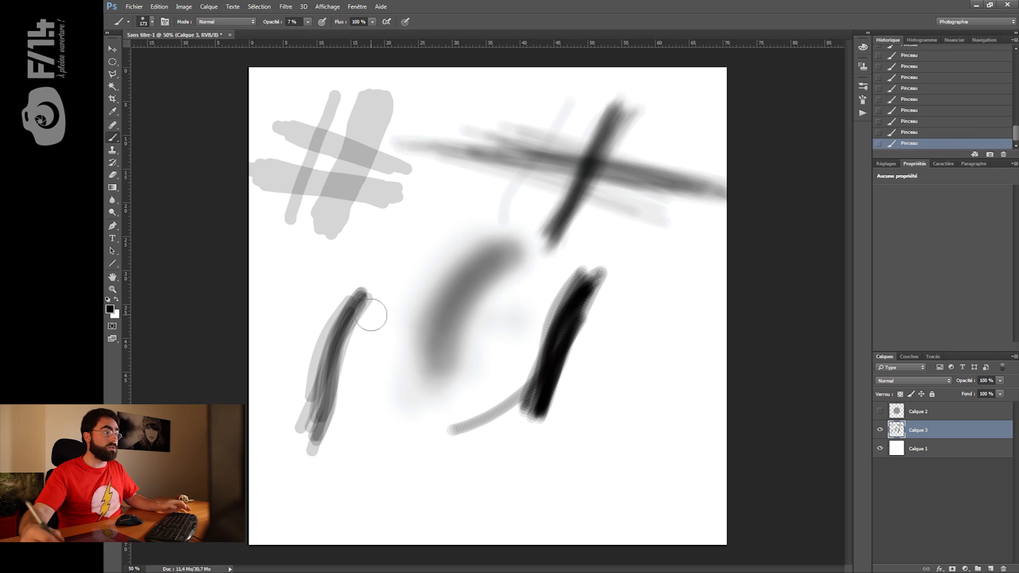
Step: Reduce the brush to 81 px and blend more strokes into the soft shading at the canvas centre
left_click_drag(440, 276, 421, 279)
left_click_drag(489, 294, 485, 294)
left_click_drag(402, 370, 514, 259)
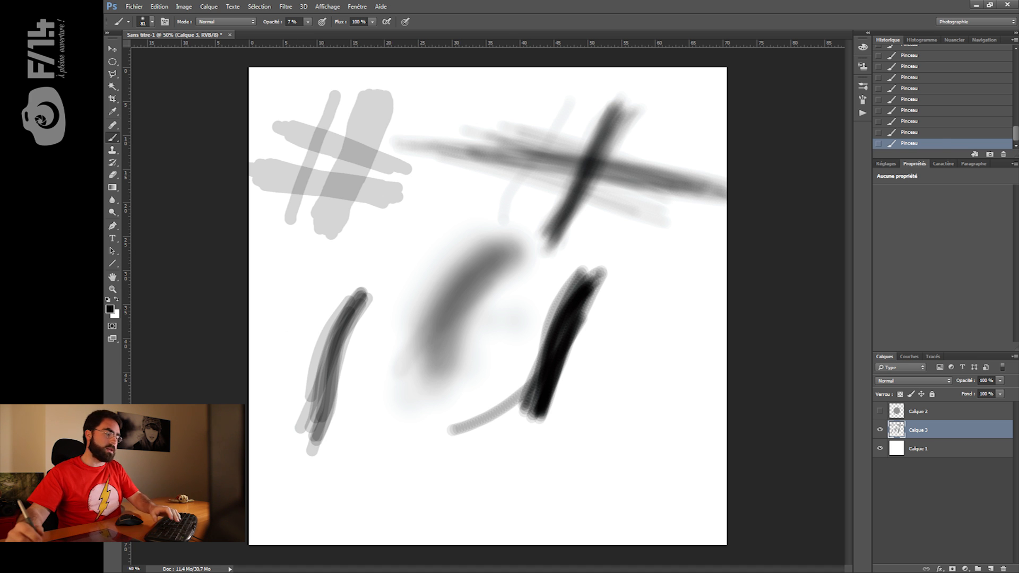
Step: Delete the test layer Calque 3 and make the grey circle layer Calque 2 visible
key("Delete")
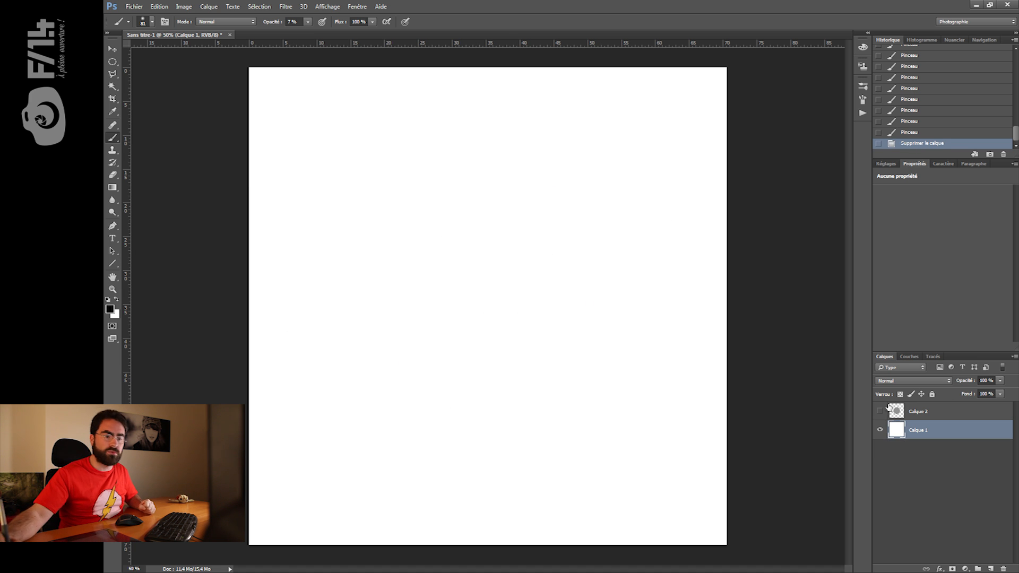
left_click(880, 411)
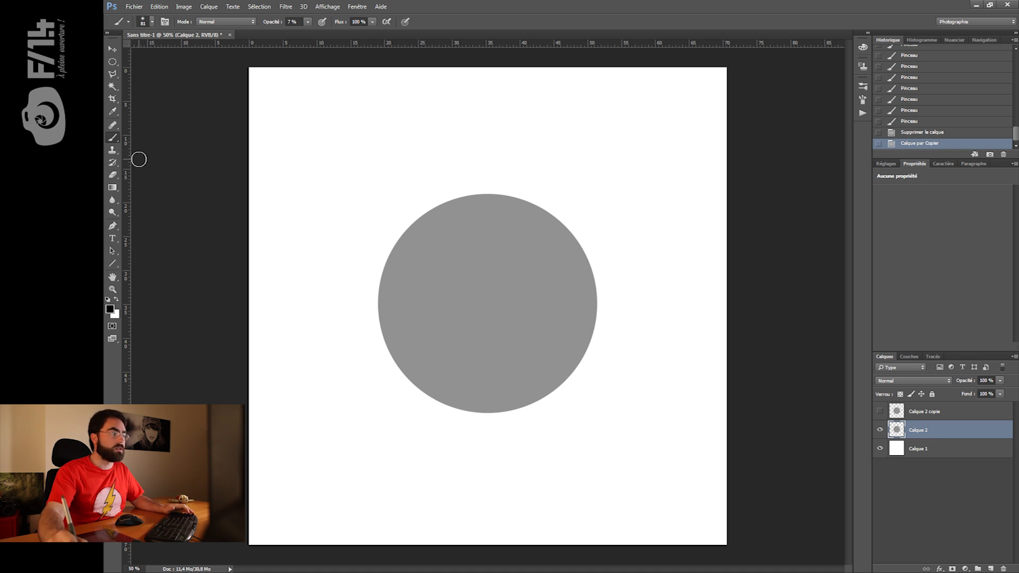
Step: Switch to the Burn tool (Densité +) and set its brush size to 362 px for the circle on Calque 2
left_click(112, 212)
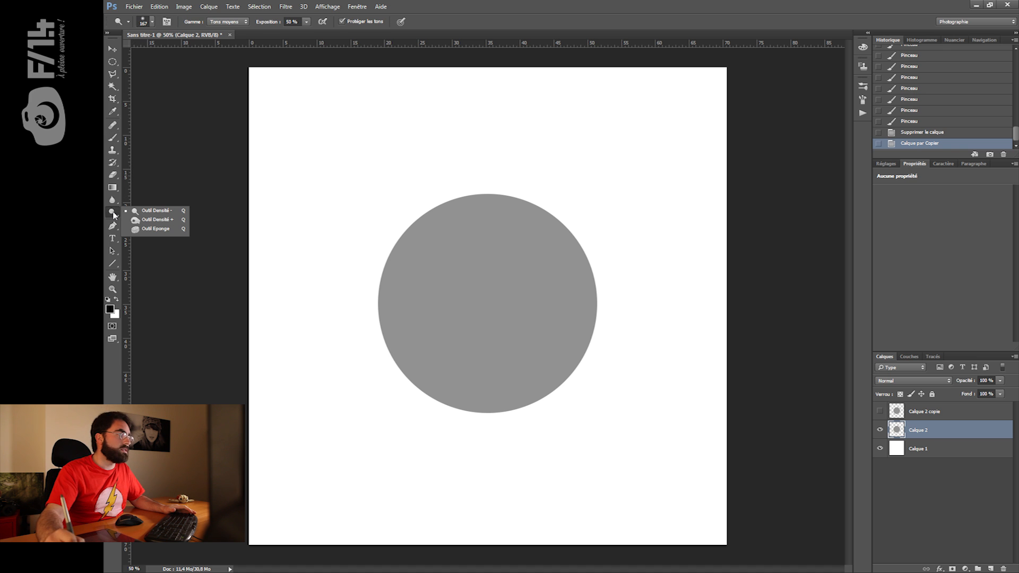
left_click(151, 219)
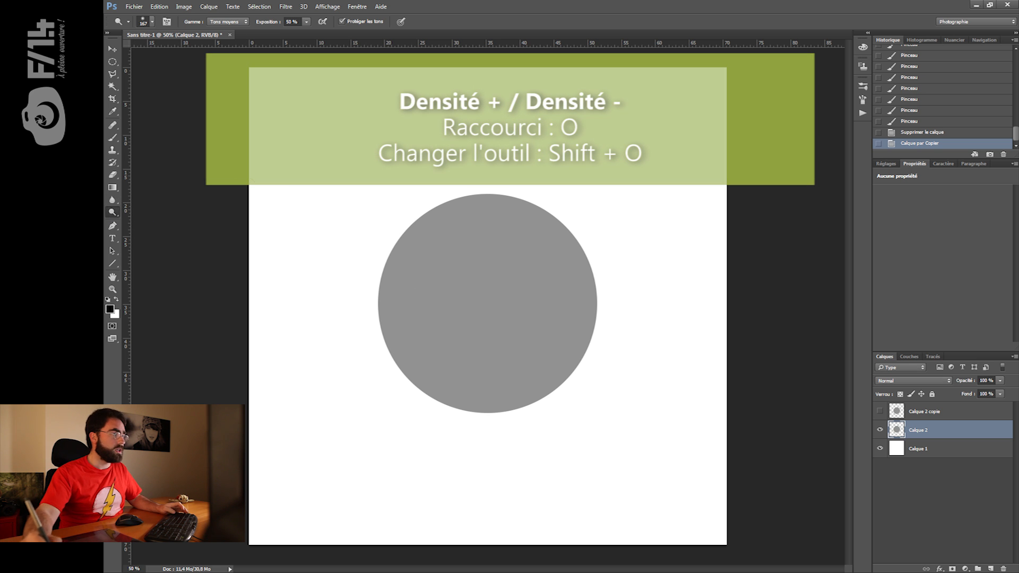
left_click(113, 214)
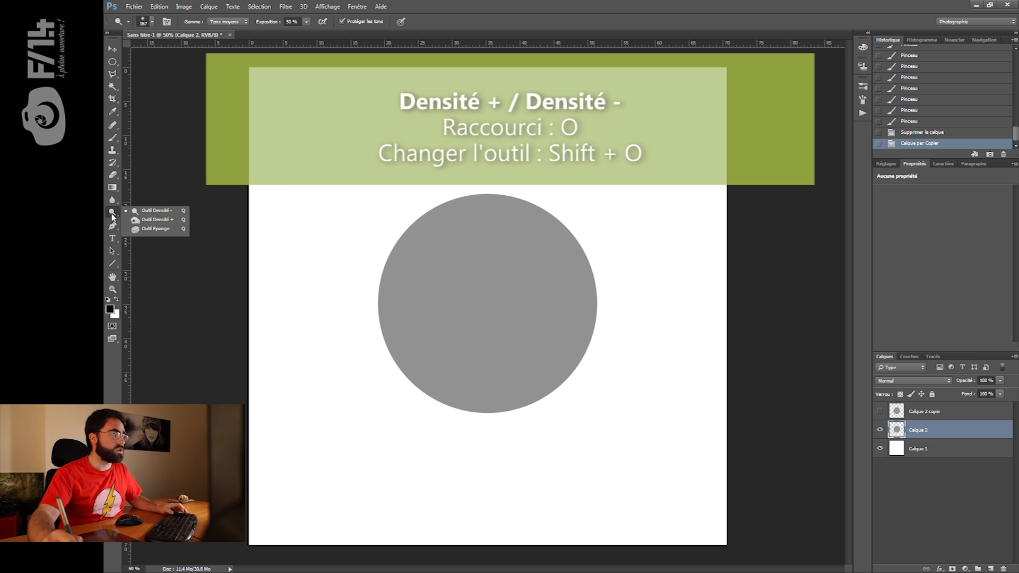
left_click(151, 220)
mouse_move(448, 359)
left_mouse_down()
mouse_move(465, 358)
mouse_move(460, 349)
left_mouse_up()
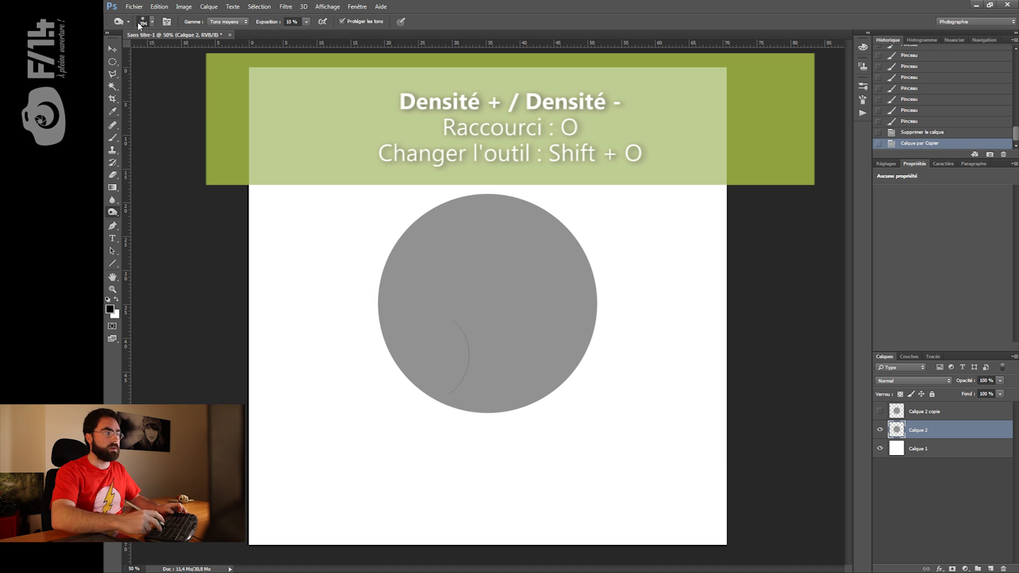
left_click_drag(381, 306, 383, 297)
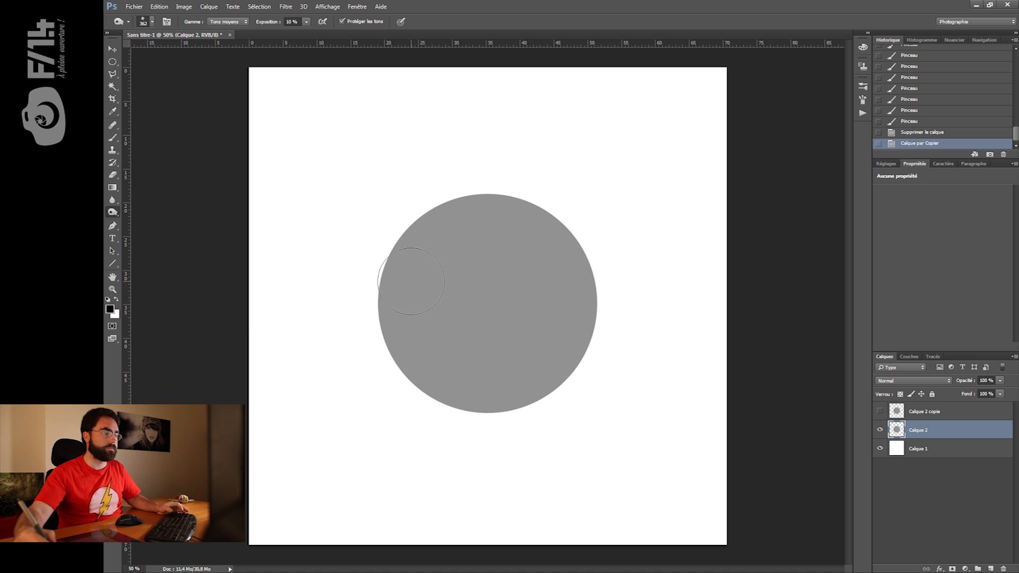
Step: Darken the circle's lower-left and bottom edge with overlapping Burn strokes at 10% exposure, enlarging the brush to 854 px for the last pass
mouse_move(414, 228)
left_mouse_down()
mouse_move(375, 280)
mouse_move(596, 425)
left_mouse_up()
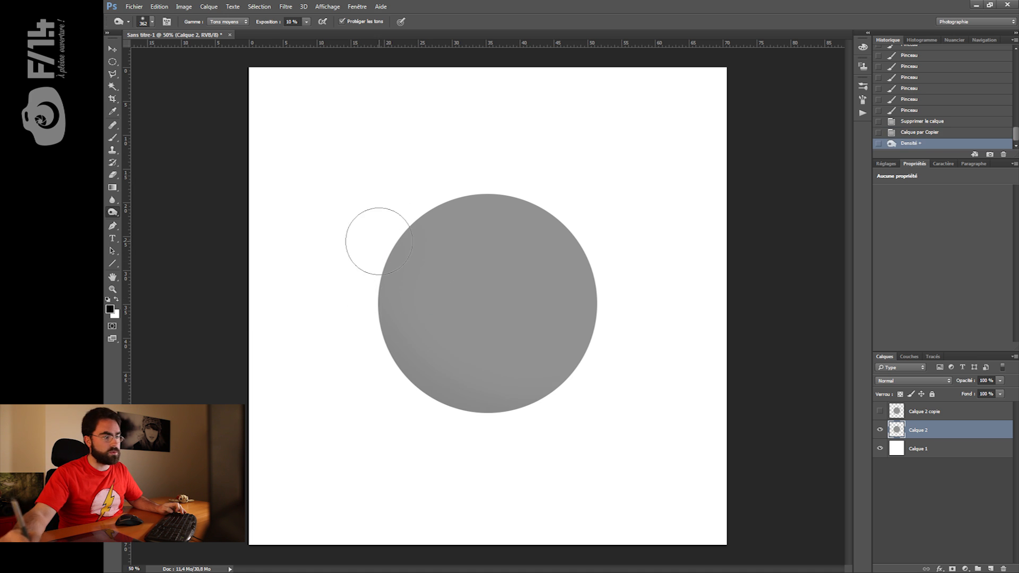
left_click_drag(377, 241, 545, 401)
left_click_drag(345, 265, 562, 411)
left_click_drag(371, 297, 598, 369)
left_click_drag(374, 319, 573, 404)
mouse_move(393, 366)
left_mouse_down()
mouse_move(589, 344)
mouse_move(562, 406)
left_mouse_up()
mouse_move(371, 286)
left_mouse_down()
mouse_move(389, 379)
mouse_move(568, 409)
left_mouse_up()
mouse_move(371, 298)
left_mouse_down()
mouse_move(586, 430)
mouse_move(555, 396)
left_mouse_up()
left_click_drag(336, 300, 384, 344)
left_click_drag(338, 269, 619, 389)
mouse_move(562, 403)
left_mouse_down()
mouse_move(332, 316)
mouse_move(581, 408)
left_mouse_up()
mouse_move(372, 315)
left_mouse_down()
mouse_move(514, 380)
mouse_move(356, 312)
mouse_move(573, 418)
left_mouse_up()
right_click(357, 312, "alt")
left_click_drag(419, 362, 552, 378)
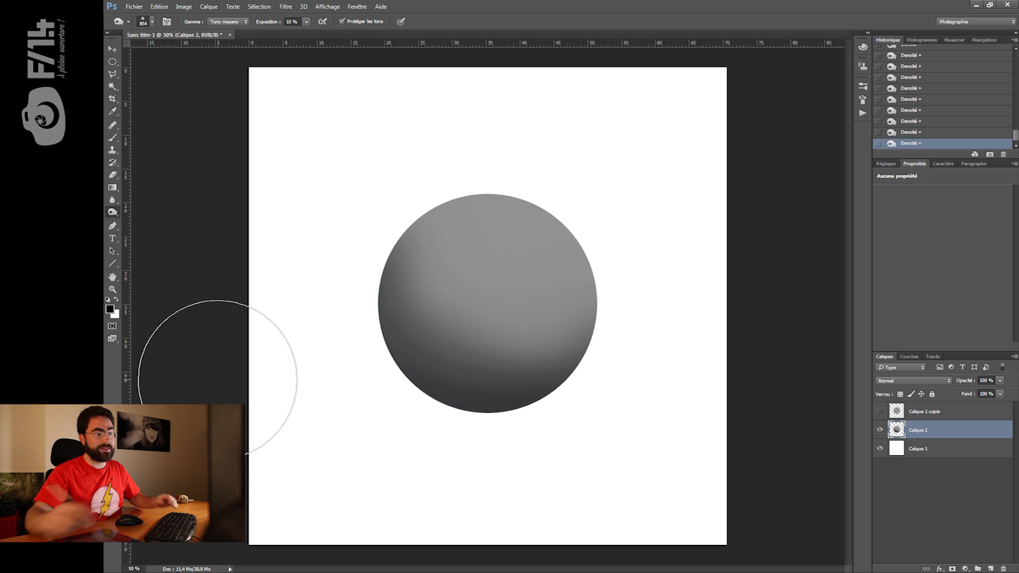
Step: Lighten the circle's top and upper-right area with Dodge (Densité -) strokes at 50% exposure, adjusting the soft brush size between strokes
right_click(356, 300, "alt")
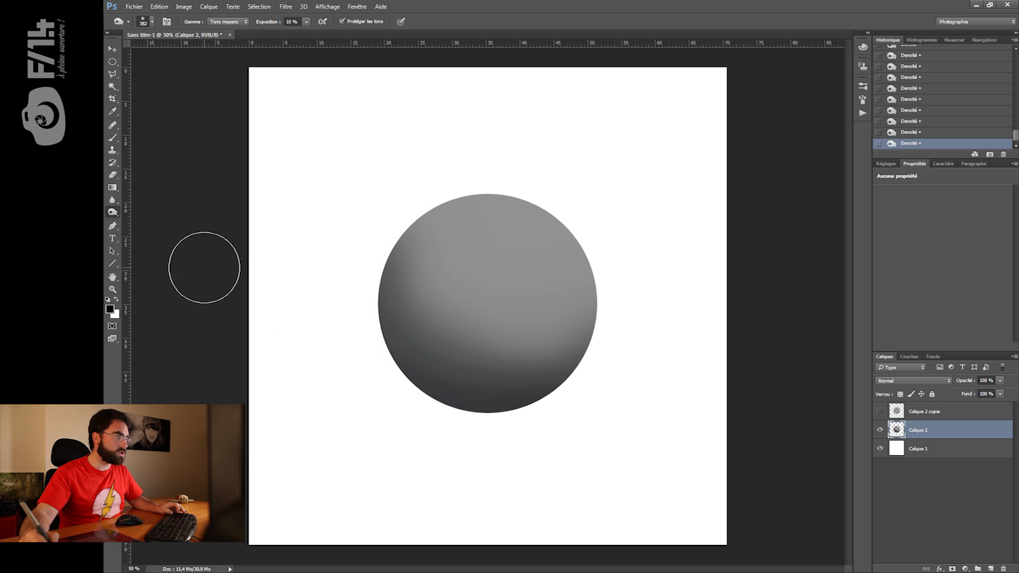
left_click_drag(113, 216, 154, 210)
right_click(522, 264, "alt")
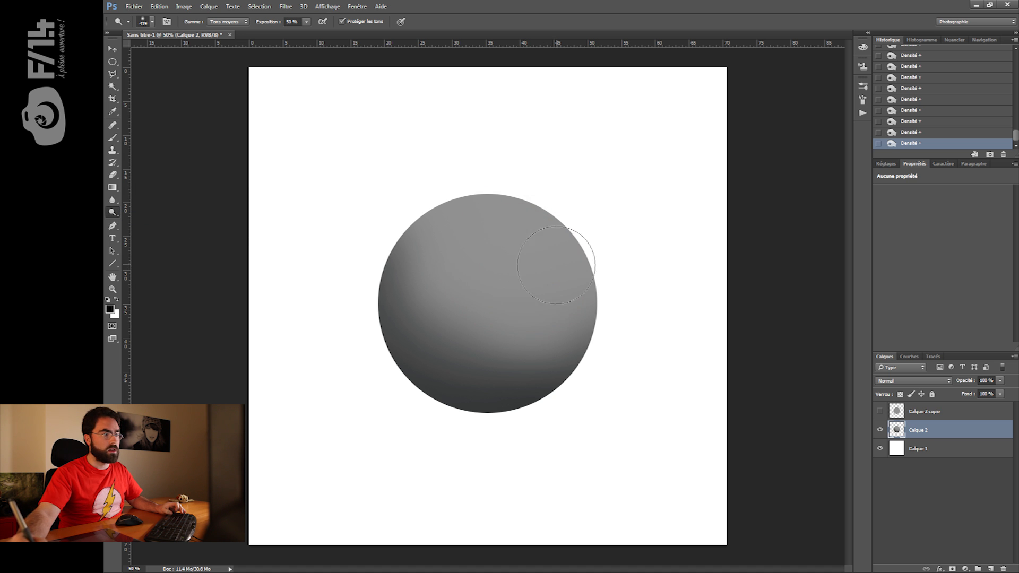
right_click(515, 268, "alt")
right_click(502, 255, "alt")
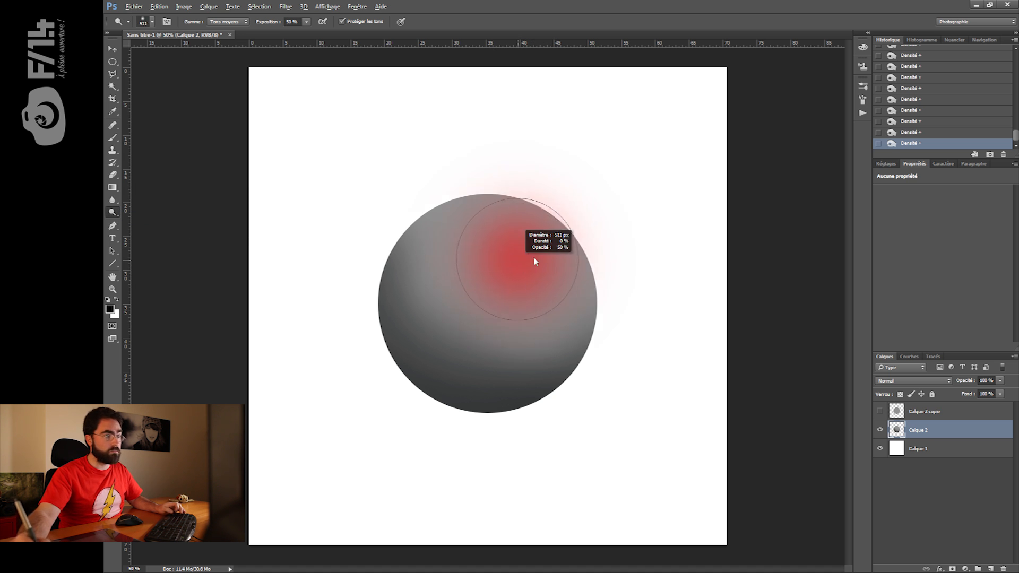
mouse_move(500, 253)
left_mouse_down()
mouse_move(526, 298)
mouse_move(486, 239)
mouse_move(527, 283)
mouse_move(529, 274)
mouse_move(481, 244)
mouse_move(528, 284)
mouse_move(529, 269)
mouse_move(495, 228)
left_mouse_up()
right_click(516, 264, "alt")
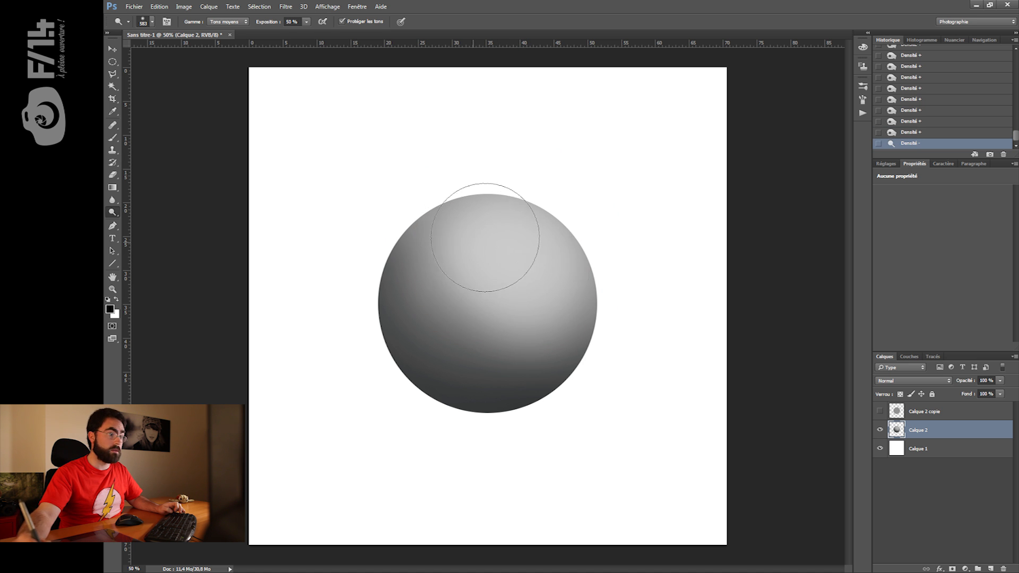
right_click(468, 296, "alt")
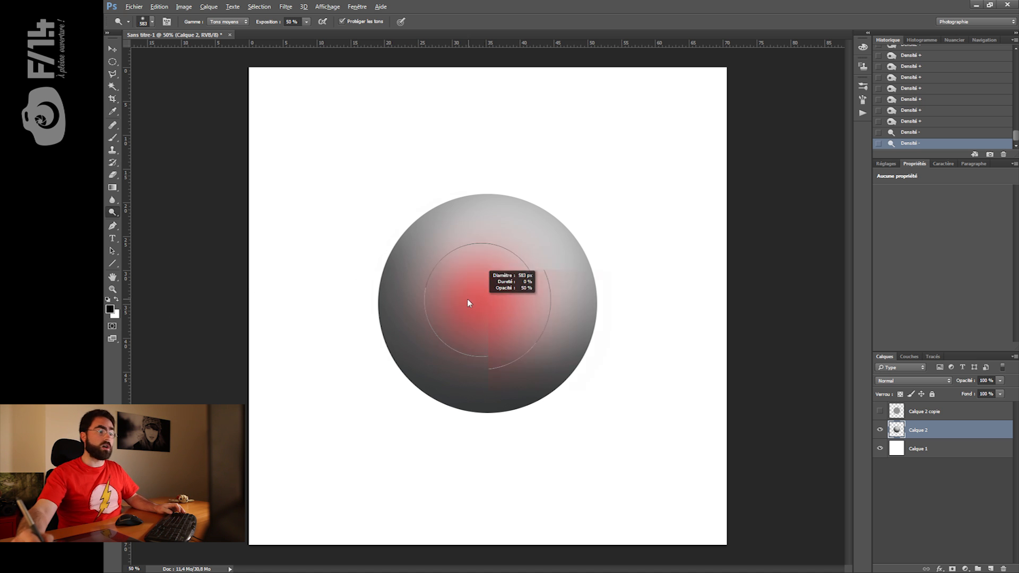
left_click_drag(491, 316, 542, 285)
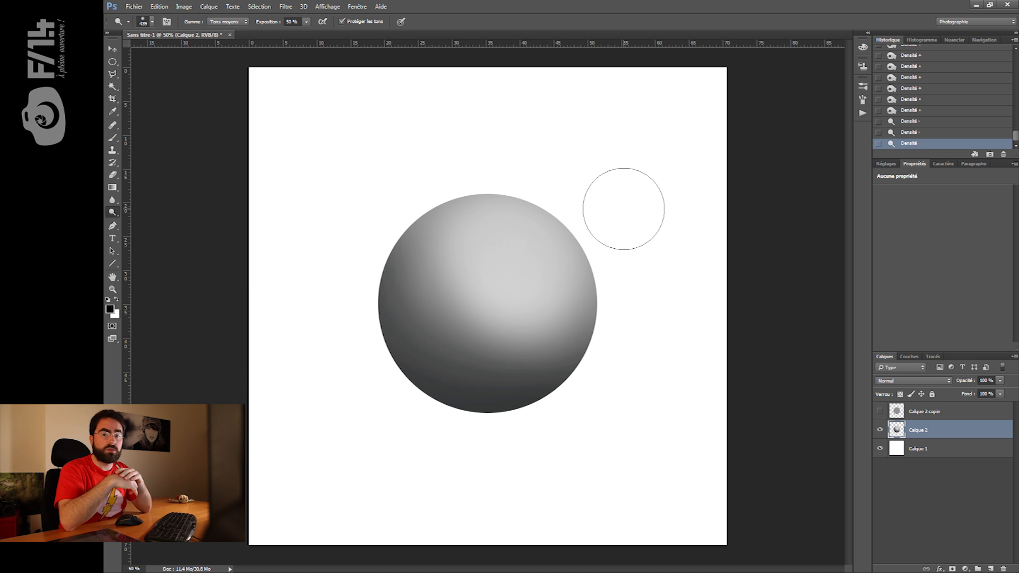
Step: Toggle the visibility of Calque 2 copie to compare the shaded circle with the flat grey one
left_click(878, 411)
left_click(878, 412)
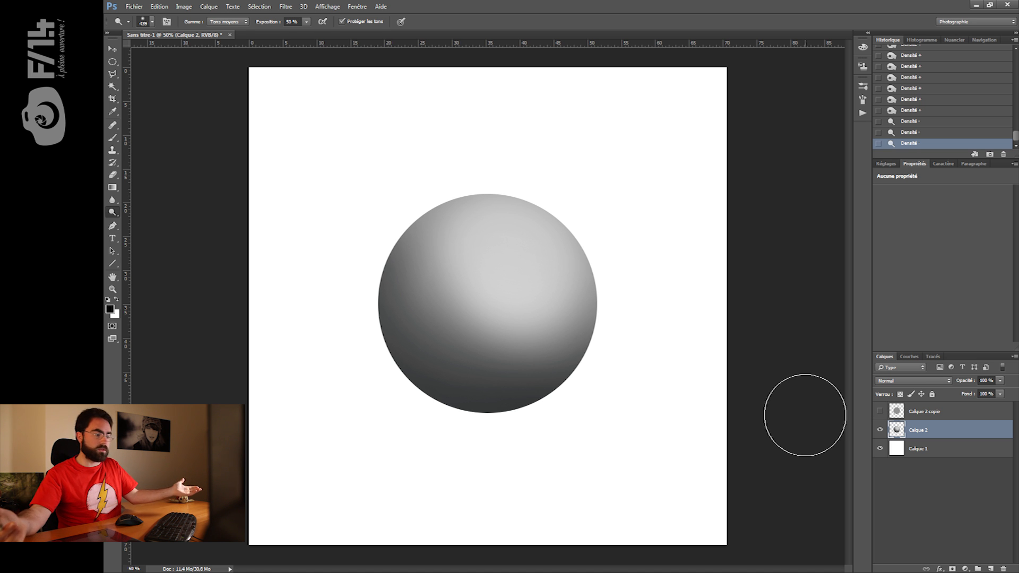
Step: Duplicate the hidden Calque 2 copie layer, make the original copy visible and select it
left_click(897, 417)
key("ctrl+j")
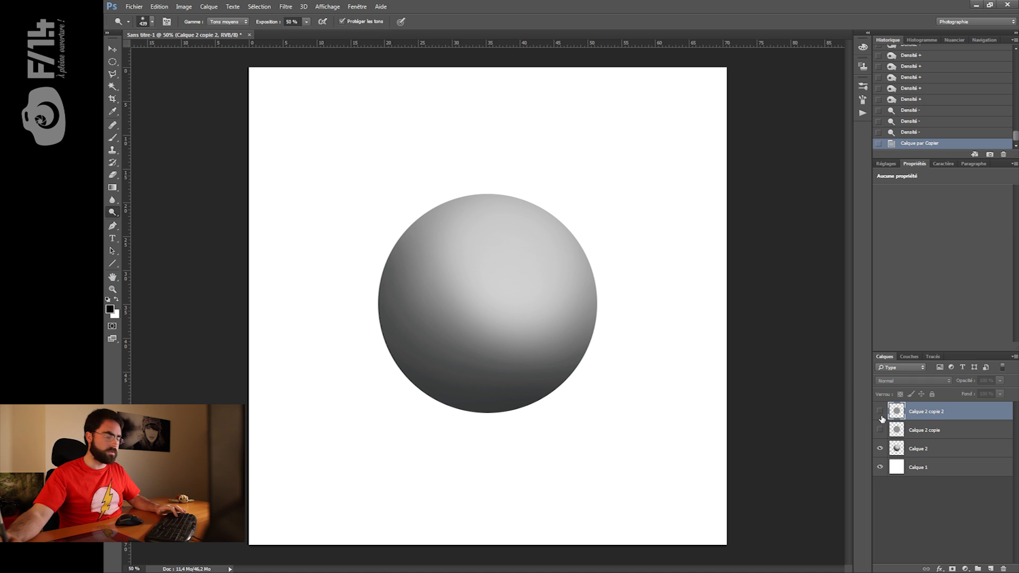
left_click(879, 430)
left_click(937, 434)
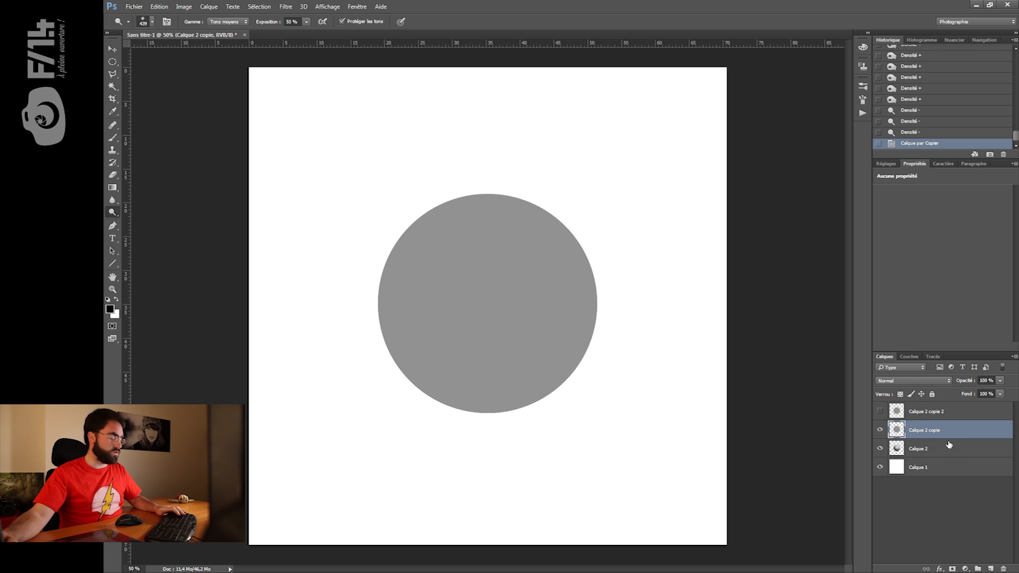
Step: Group Calque 2 copie in a group named "Calque gris" and select the layer inside it
key("ctrl+g")
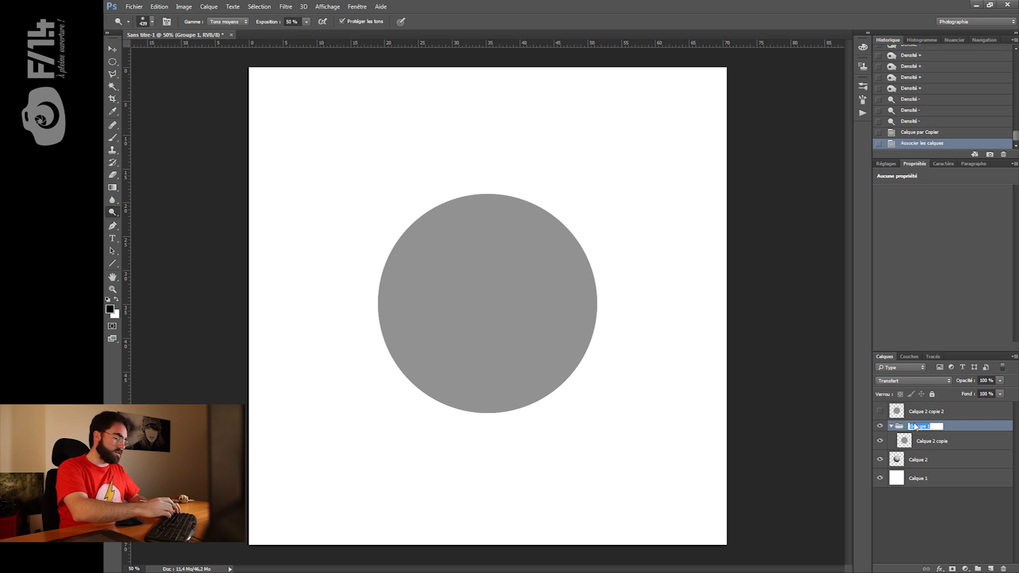
type("lque gris")
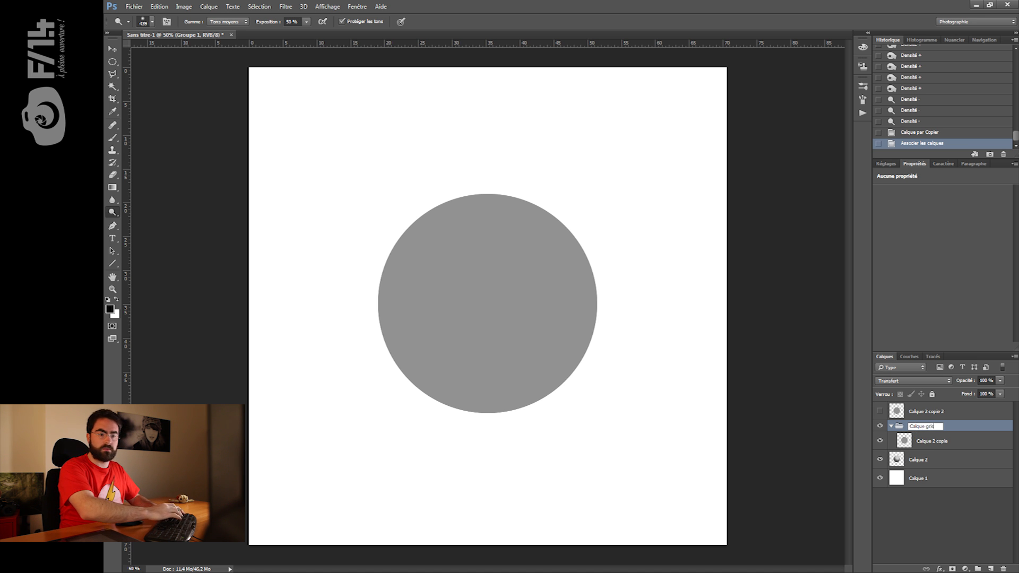
key("Return")
left_click(962, 442)
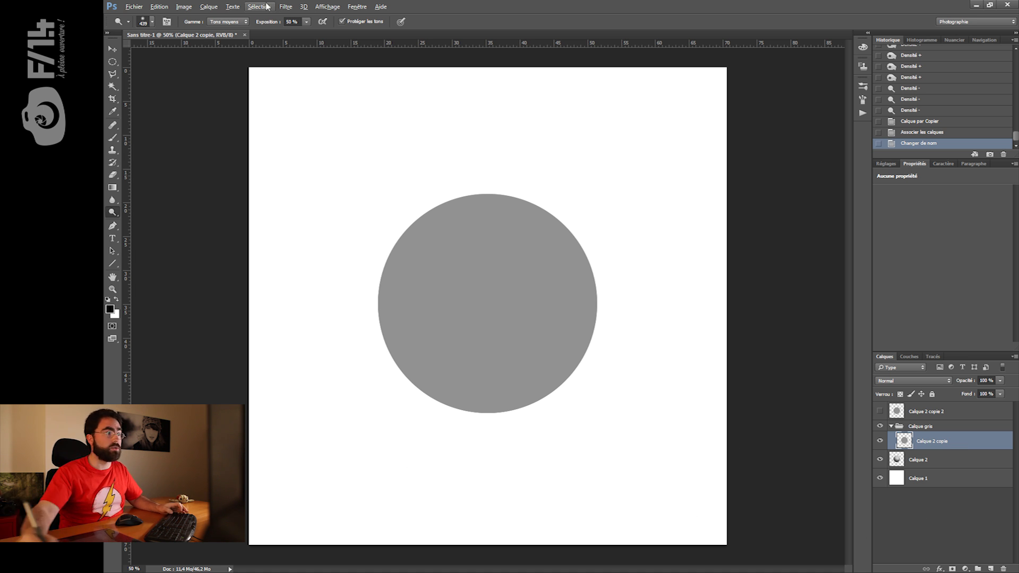
left_click(208, 7)
mouse_move(213, 17)
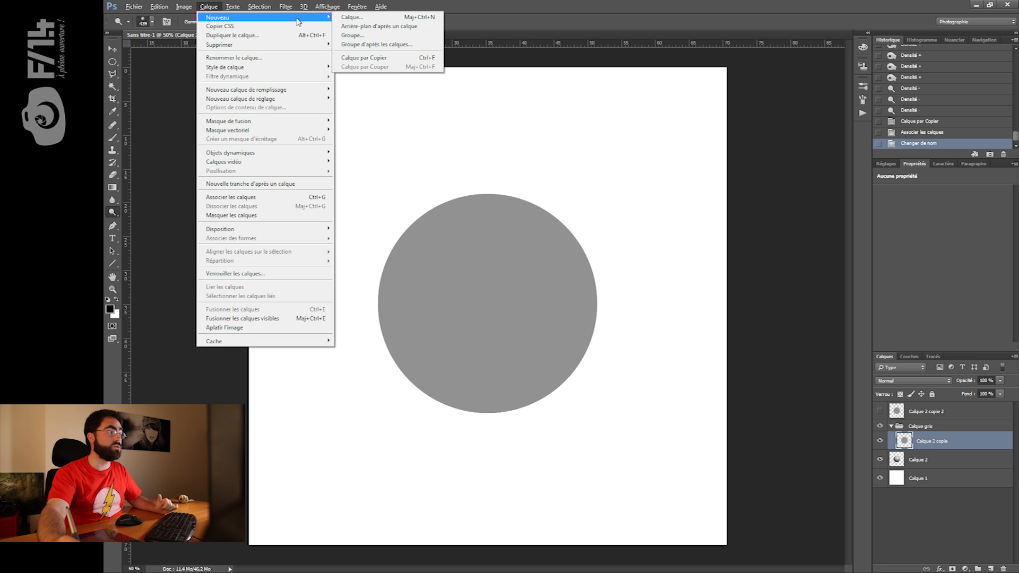
left_click(372, 21)
left_click(714, 225)
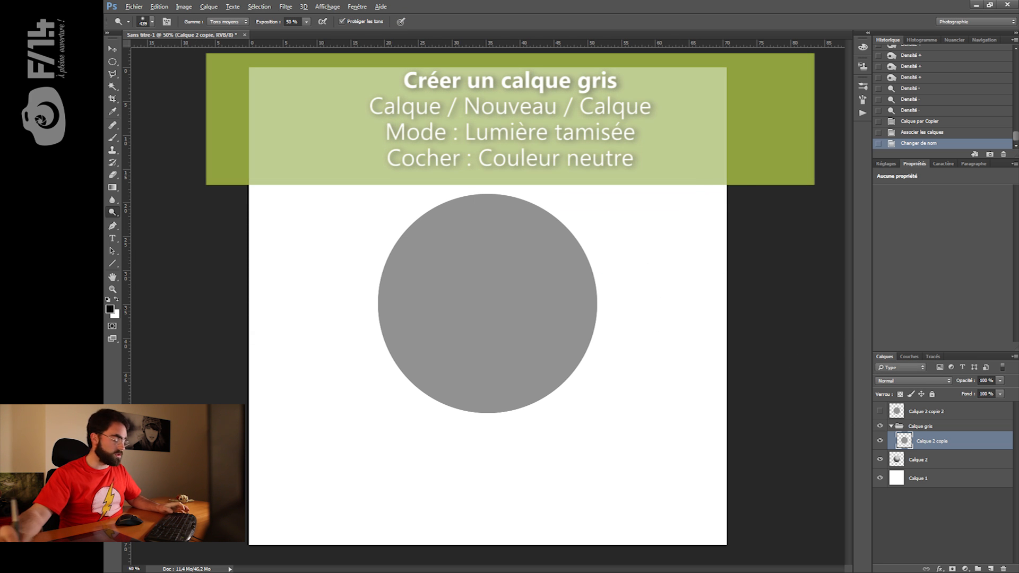
Step: Create a new layer above Calque 2 copie in Lumière tamisée mode, filled with the neutral 50% grey
left_click(990, 569, "alt")
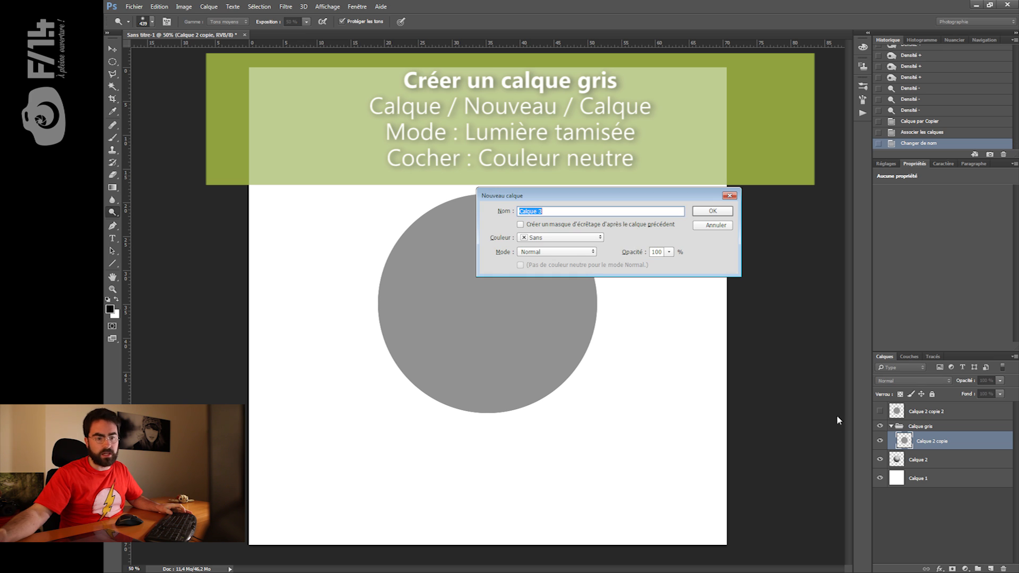
left_click(560, 253)
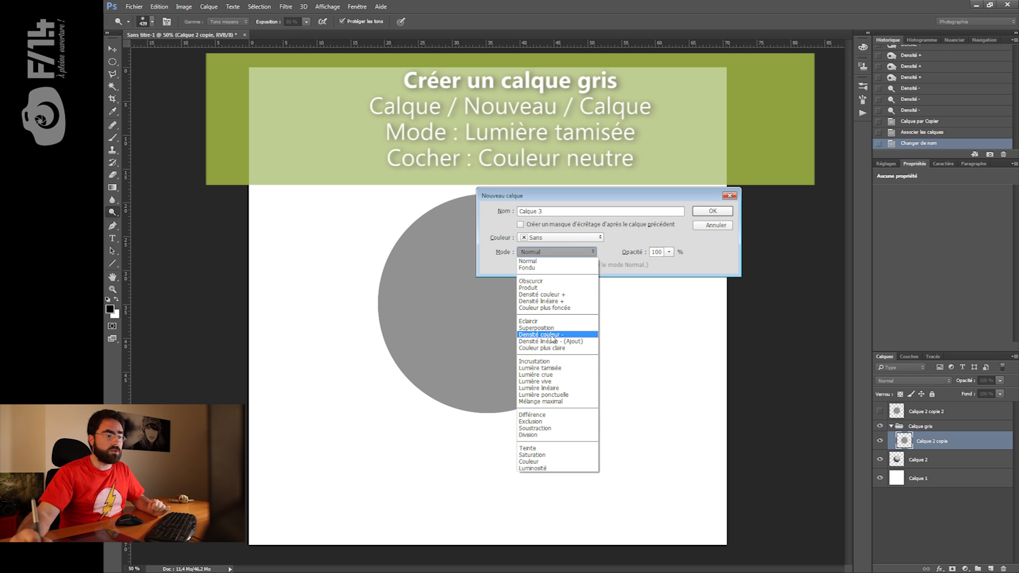
left_click(536, 361)
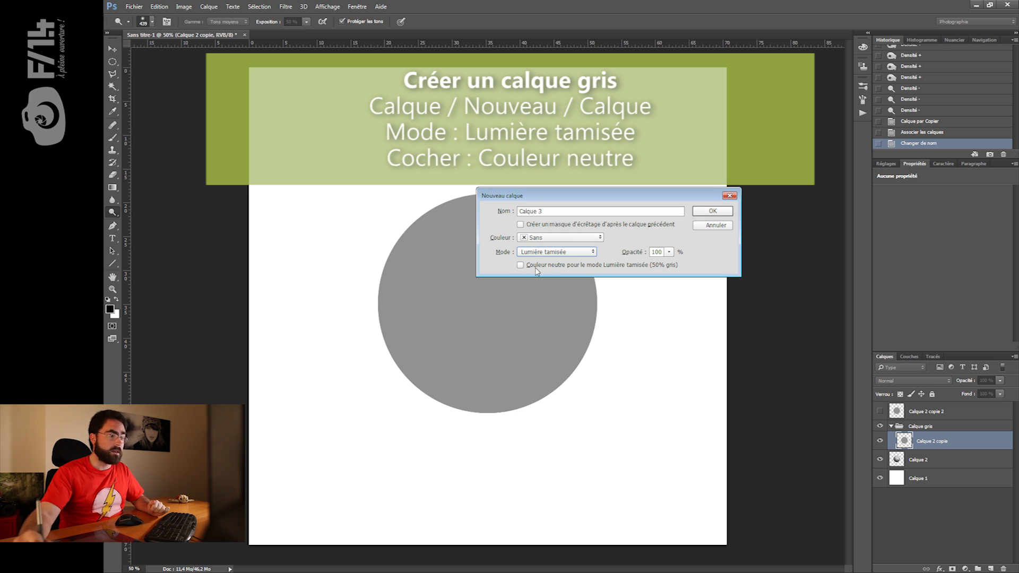
left_click(591, 266)
left_click(712, 210)
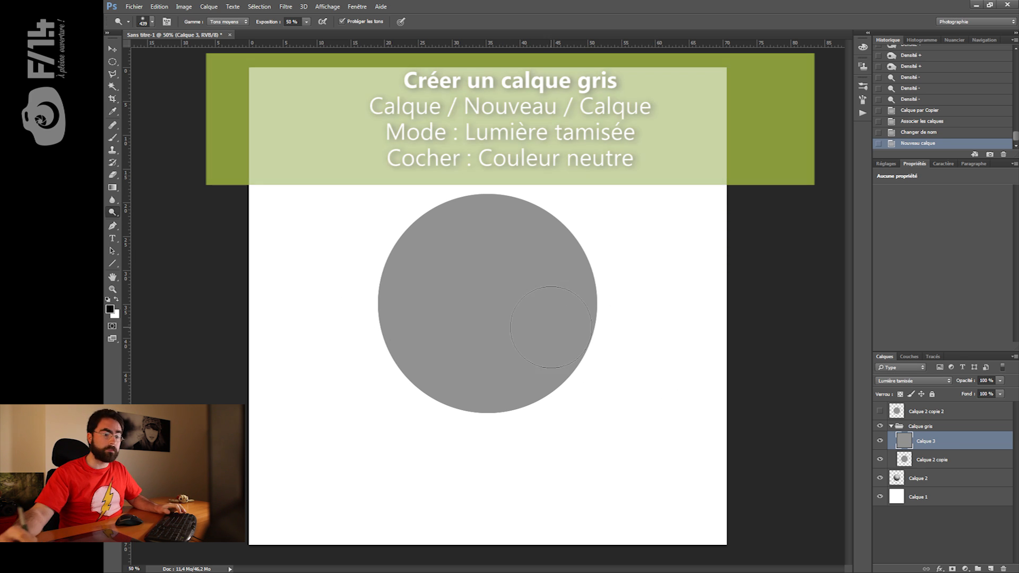
Step: Set the Dodge exposure to 5% and enlarge its soft brush to 498 px, swapping the foreground and background colours back and forth
mouse_move(436, 350)
left_mouse_down()
mouse_move(455, 353)
mouse_move(444, 353)
left_mouse_up()
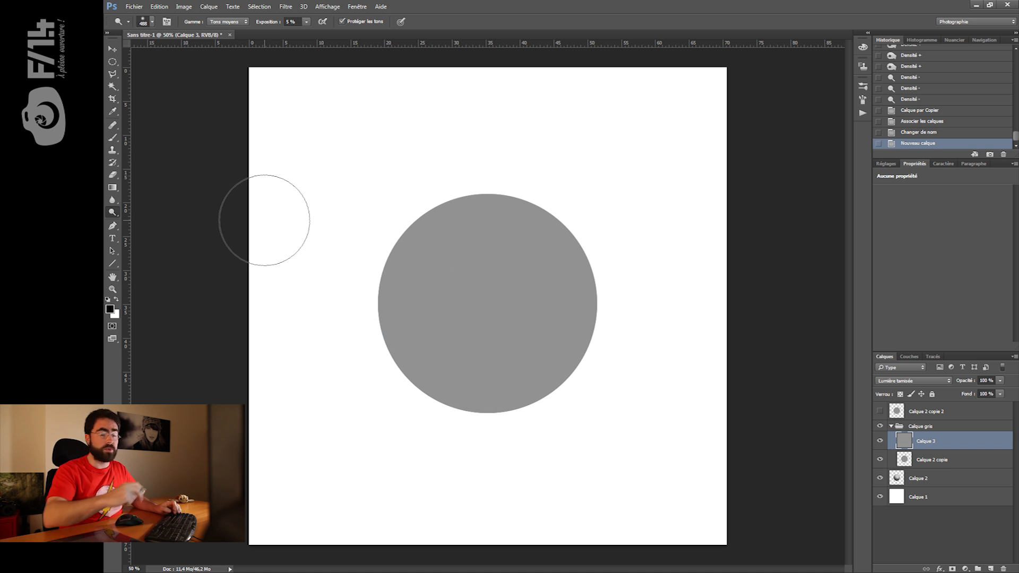
left_click_drag(413, 334, 409, 332)
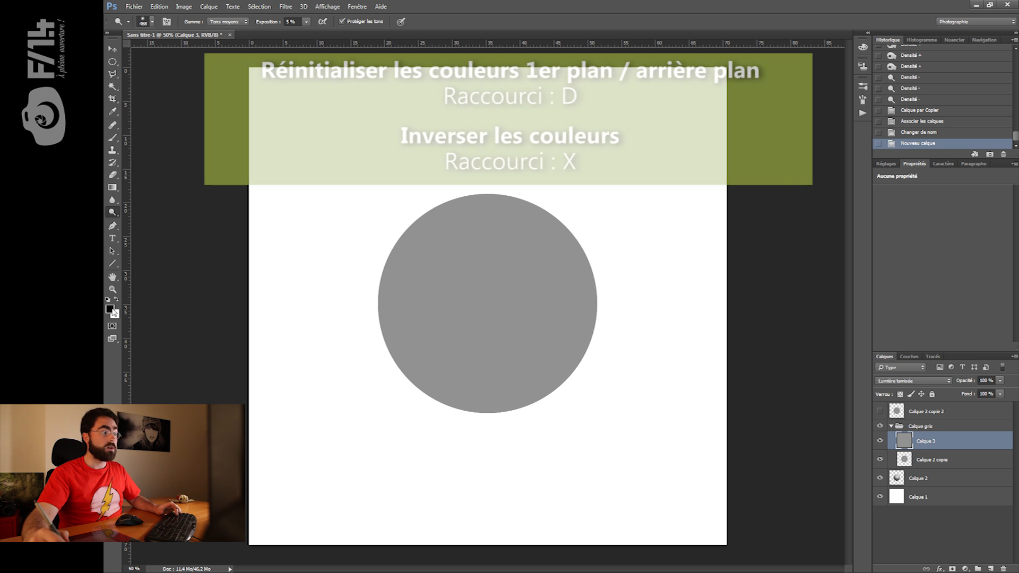
key("x")
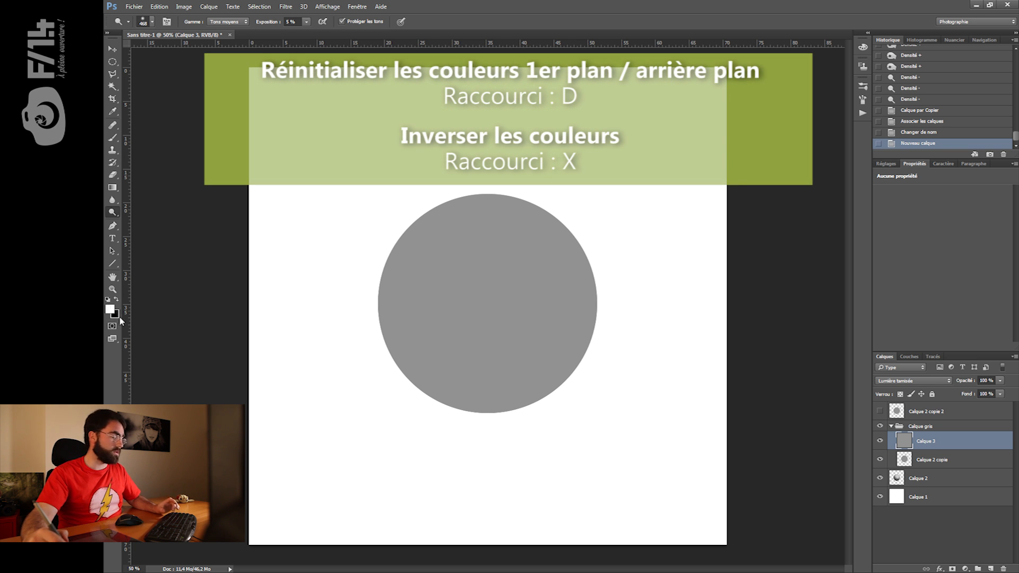
key("x")
mouse_move(391, 323)
left_mouse_down()
mouse_move(405, 326)
mouse_move(379, 320)
mouse_move(401, 326)
left_mouse_up()
right_click(378, 316)
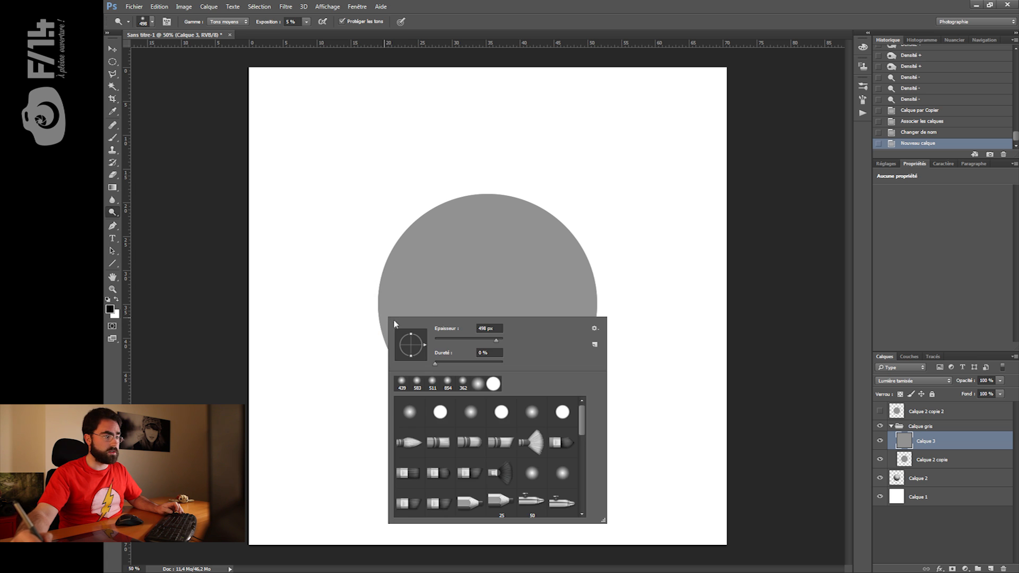
key("Escape")
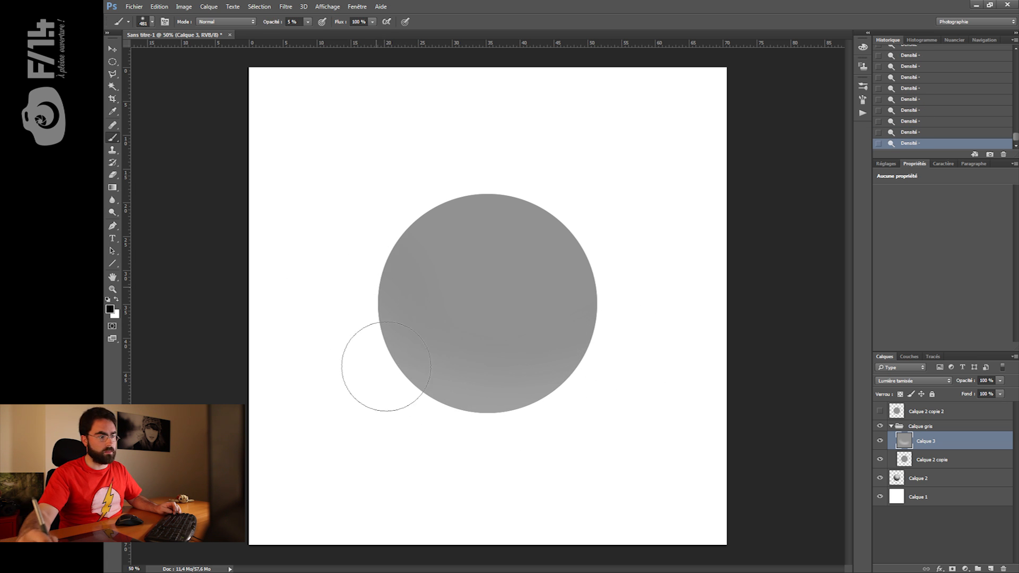
Step: Darken the circle's left and bottom edges on Calque 3 with overlapping black Brush strokes at 5% opacity
left_click_drag(386, 367, 619, 358)
mouse_move(618, 359)
left_mouse_down()
mouse_move(547, 398)
mouse_move(302, 301)
left_mouse_up()
mouse_move(340, 329)
left_mouse_down()
mouse_move(492, 414)
mouse_move(648, 341)
left_mouse_up()
left_click_drag(642, 348, 306, 326)
mouse_move(369, 341)
left_mouse_down()
mouse_move(670, 314)
mouse_move(383, 414)
mouse_move(632, 359)
mouse_move(569, 406)
mouse_move(266, 309)
mouse_move(557, 393)
mouse_move(296, 320)
mouse_move(487, 415)
mouse_move(402, 357)
mouse_move(369, 295)
mouse_move(381, 384)
mouse_move(342, 262)
left_mouse_up()
mouse_move(342, 262)
left_mouse_down()
mouse_move(484, 435)
mouse_move(534, 434)
mouse_move(374, 273)
left_mouse_up()
mouse_move(374, 274)
left_mouse_down()
mouse_move(668, 356)
mouse_move(584, 425)
mouse_move(389, 387)
mouse_move(311, 293)
mouse_move(609, 373)
left_mouse_up()
left_click_drag(395, 369, 359, 366)
mouse_move(359, 367)
left_mouse_down()
mouse_move(667, 334)
mouse_move(328, 396)
left_mouse_up()
mouse_move(328, 395)
left_mouse_down()
mouse_move(602, 392)
mouse_move(409, 399)
left_mouse_up()
mouse_move(408, 399)
left_mouse_down()
mouse_move(638, 363)
mouse_move(595, 374)
mouse_move(542, 427)
mouse_move(441, 417)
left_mouse_up()
left_click_drag(368, 367, 391, 377)
mouse_move(388, 322)
left_mouse_down()
mouse_move(382, 416)
mouse_move(372, 279)
mouse_move(376, 318)
left_mouse_up()
mouse_move(383, 362)
left_mouse_down()
mouse_move(554, 423)
mouse_move(589, 388)
mouse_move(391, 380)
mouse_move(611, 345)
mouse_move(373, 274)
mouse_move(451, 416)
mouse_move(551, 420)
mouse_move(358, 324)
mouse_move(572, 350)
left_mouse_up()
Step: Lighten the circle's upper area on Calque 3 with soft white Brush strokes, raising the opacity to 10%
key("x")
mouse_move(530, 260)
left_mouse_down()
mouse_move(515, 262)
mouse_move(507, 247)
left_mouse_up()
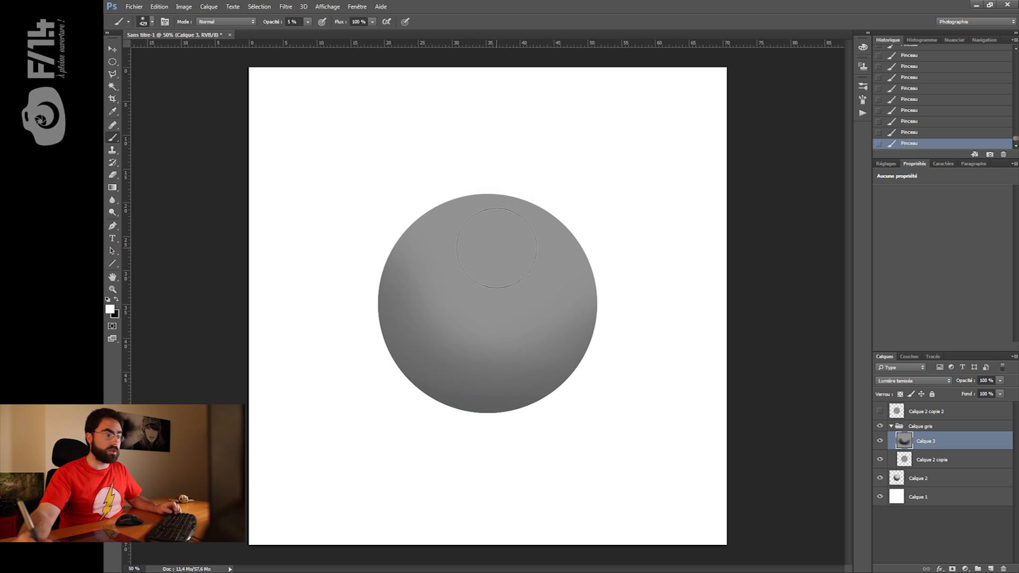
mouse_move(493, 234)
left_mouse_down()
mouse_move(506, 251)
mouse_move(485, 229)
mouse_move(459, 267)
mouse_move(510, 252)
mouse_move(489, 265)
mouse_move(507, 234)
mouse_move(467, 231)
mouse_move(480, 256)
mouse_move(576, 203)
mouse_move(542, 259)
mouse_move(450, 250)
left_mouse_up()
key("1")
key("x")
key("x")
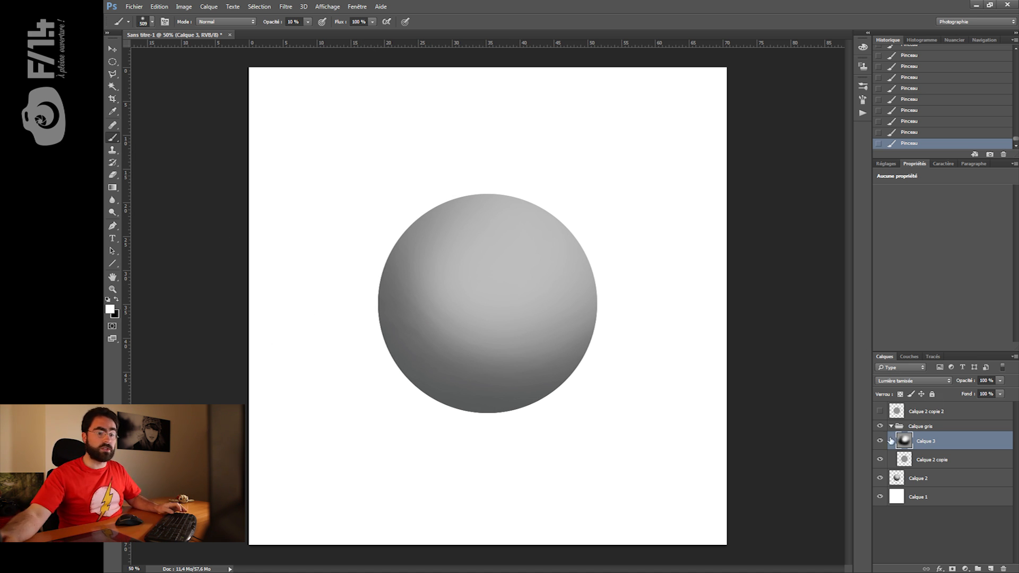
Step: Show Calque 3 on its own to inspect the painted grey layer, and restore the other layers
left_click(880, 441, "alt")
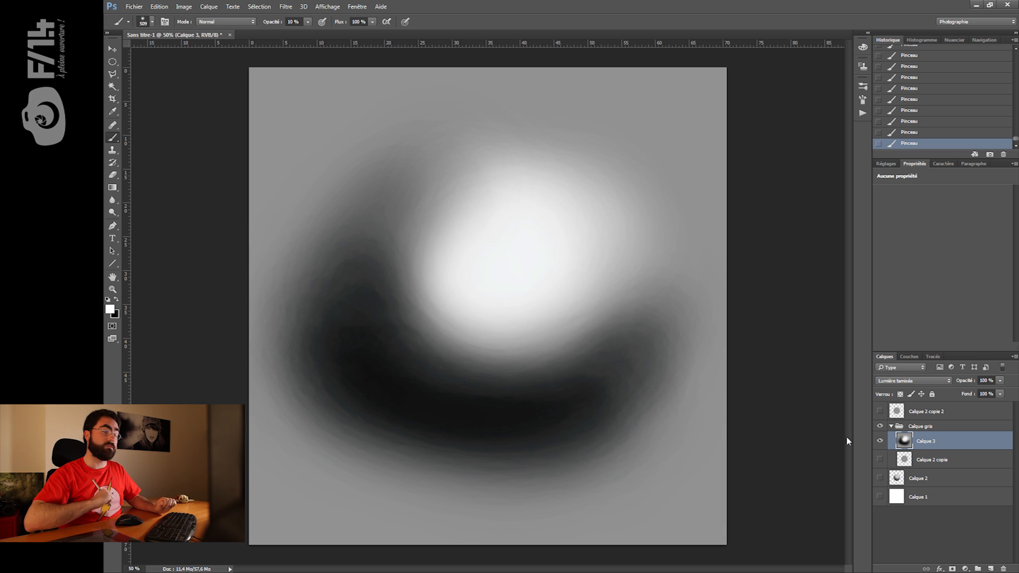
left_click(880, 440, "alt")
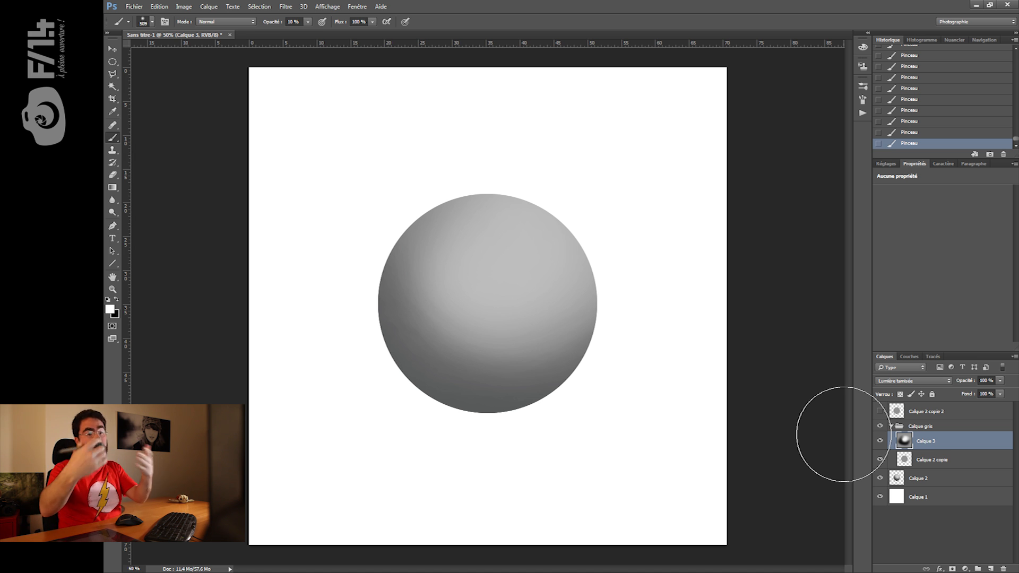
Step: Add another new layer in Lumière tamisée mode above Calque 3 in the Calque gris group
left_click(991, 569, "alt")
left_click(583, 253)
left_click(562, 370)
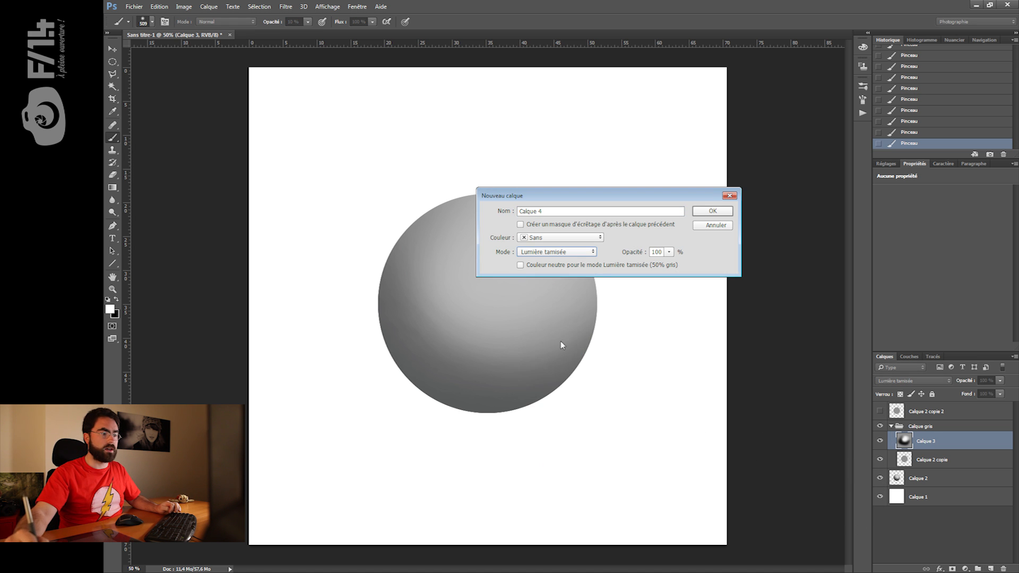
left_click(713, 210)
Step: Deepen the shadow along the sphere's left and bottom edges on the new layer with black Brush strokes at 10% opacity
key("x")
mouse_move(366, 350)
left_mouse_down()
mouse_move(574, 403)
mouse_move(552, 414)
left_mouse_up()
left_click_drag(419, 400, 566, 414)
left_click_drag(382, 361, 568, 408)
mouse_move(573, 403)
left_mouse_down()
mouse_move(376, 340)
mouse_move(597, 378)
left_mouse_up()
left_click_drag(589, 387, 372, 324)
left_click_drag(366, 276, 435, 433)
left_click_drag(416, 239, 432, 397)
left_click_drag(376, 332, 438, 398)
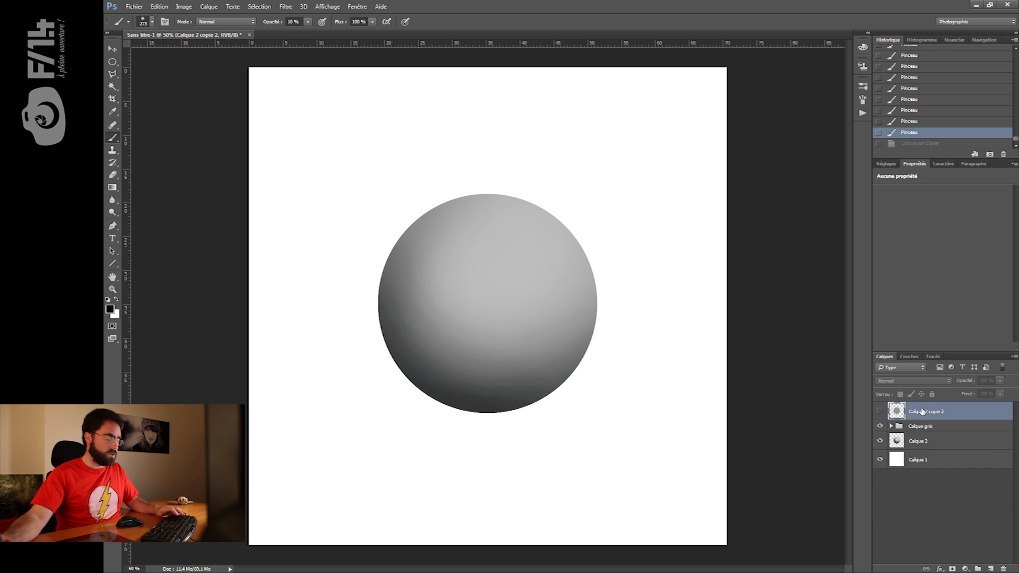
Step: Group Calque 2 copie 2 in a group named "Courbe", make the layer visible and select it
key("ctrl+g")
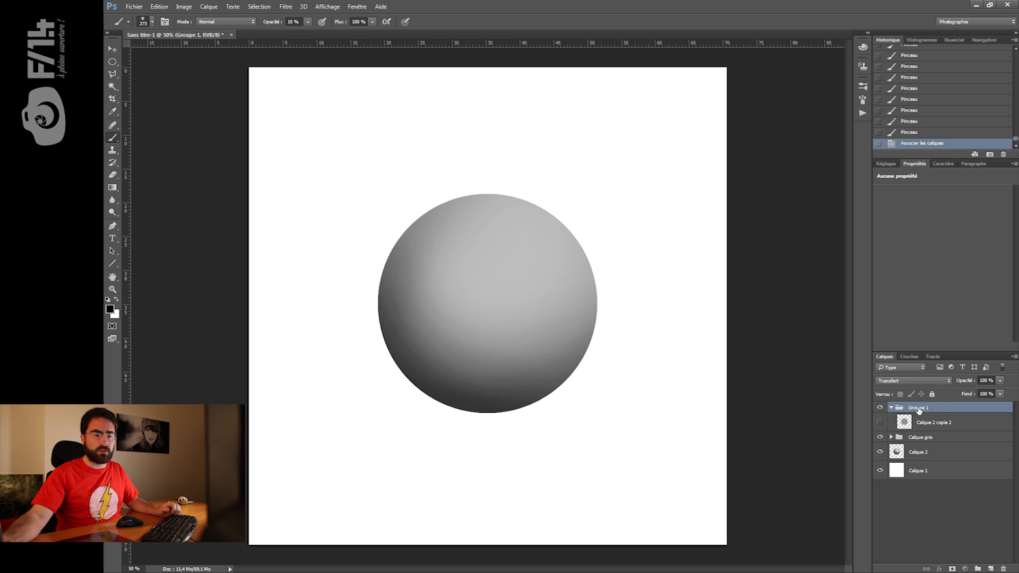
double_click(918, 409)
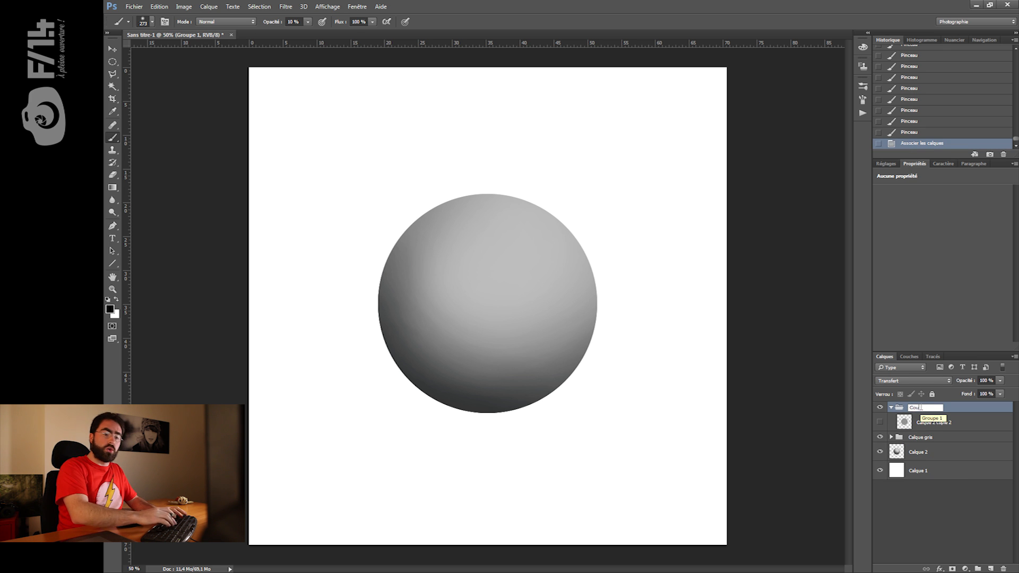
key("Return")
left_click(880, 421)
left_click(953, 423)
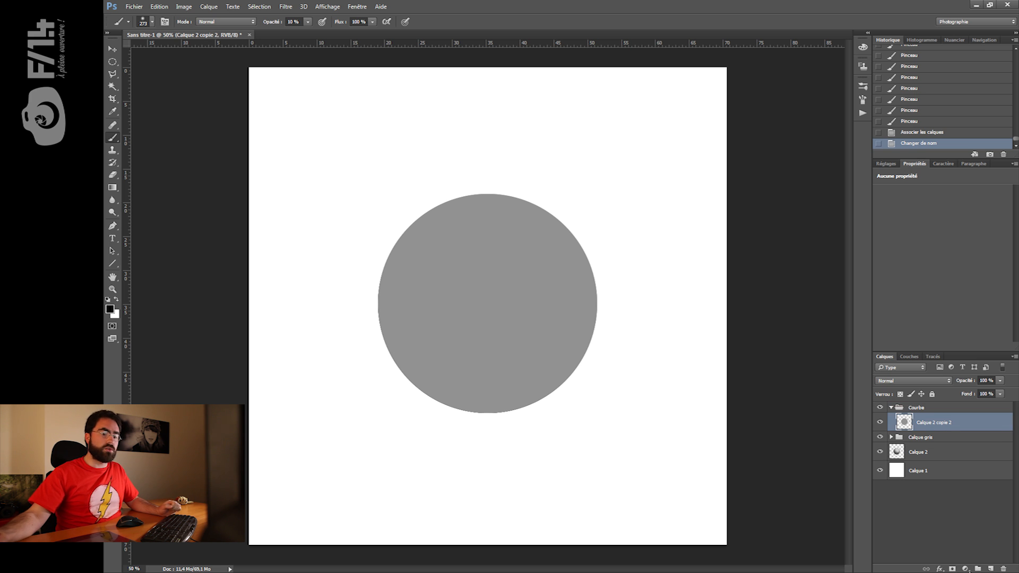
Step: Add a Courbes adjustment layer above Calque 2 copie 2, duplicate it and rename the duplicate "Dodge"
left_click(965, 568)
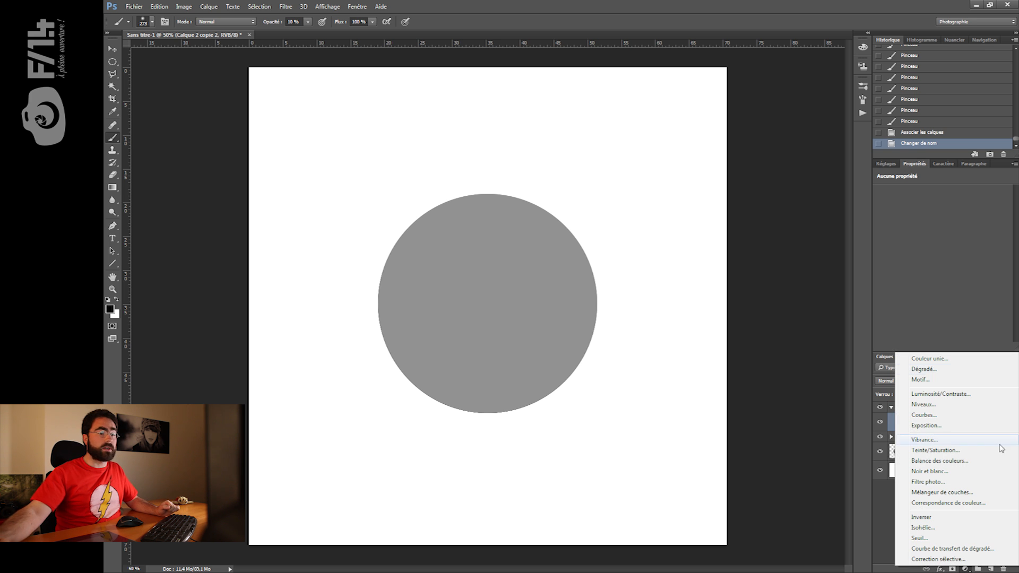
left_click(924, 415)
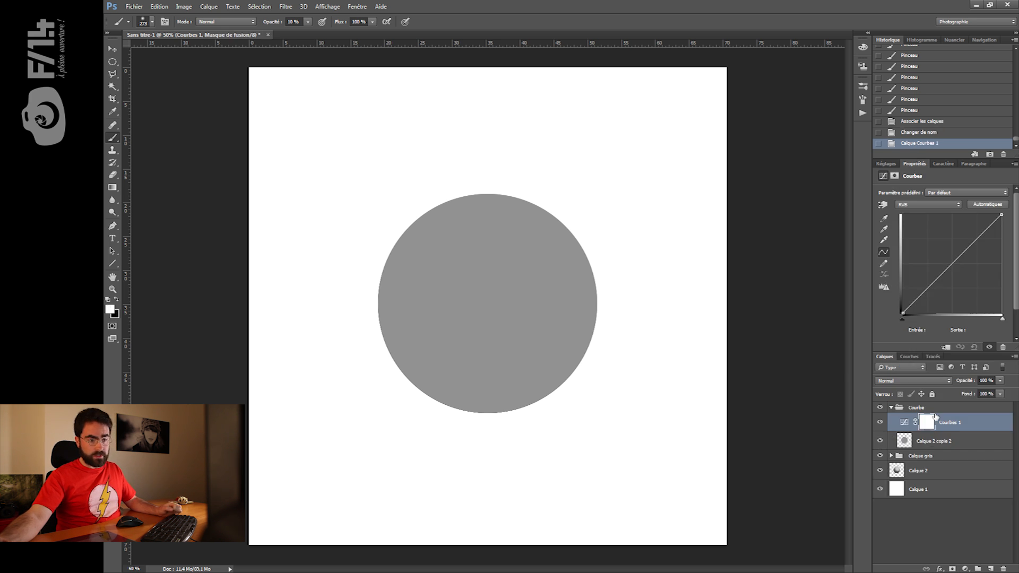
key("ctrl+j")
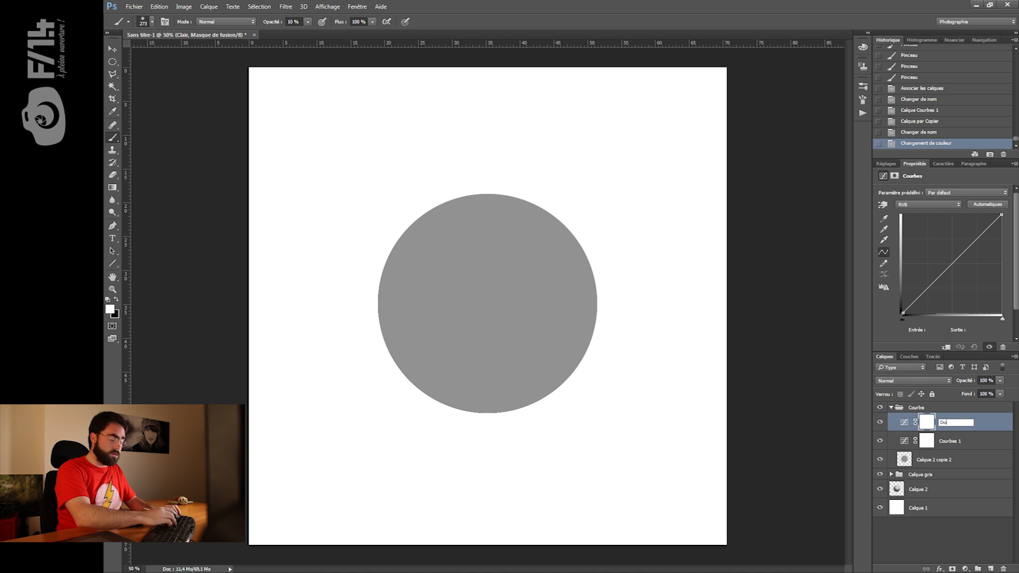
key("Return")
Step: Rename the Courbes 1 adjustment layer as "Burn"
double_click(933, 440)
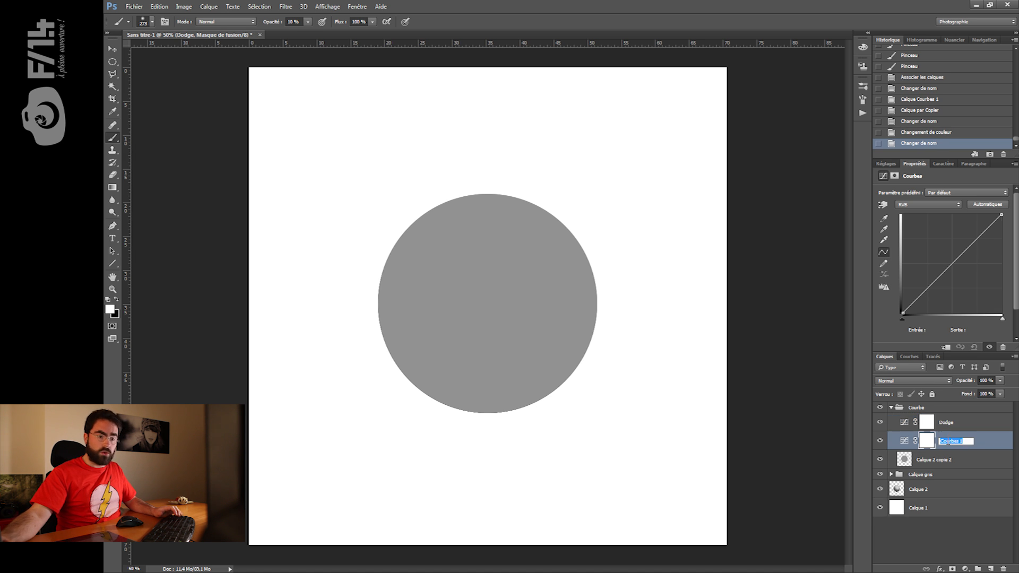
type("Burn")
key("Return")
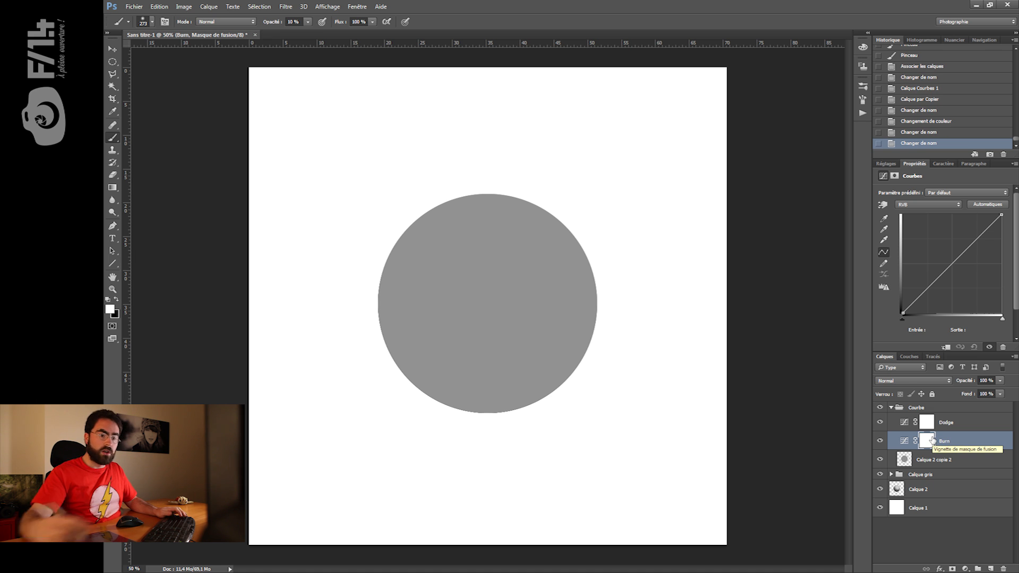
Step: Raise the Burn layer's curve to input 86, output 163, and pull the Dodge layer's curve down below its midpoint
left_click_drag(952, 264, 935, 250)
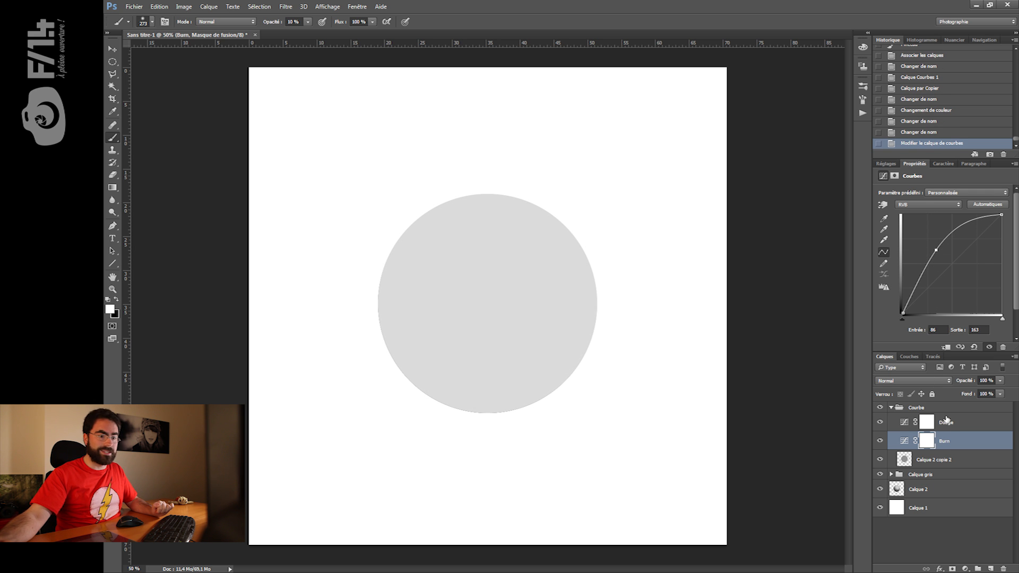
left_click(904, 423)
left_click_drag(950, 267, 969, 282)
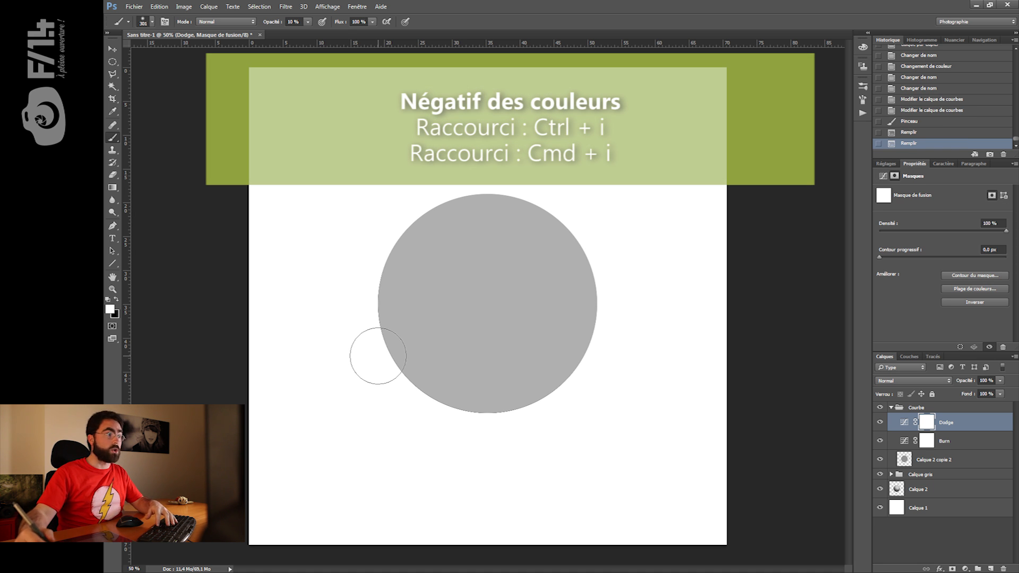
Step: Invert the Dodge and Burn layer masks to black
key("ctrl+i")
left_click(915, 441)
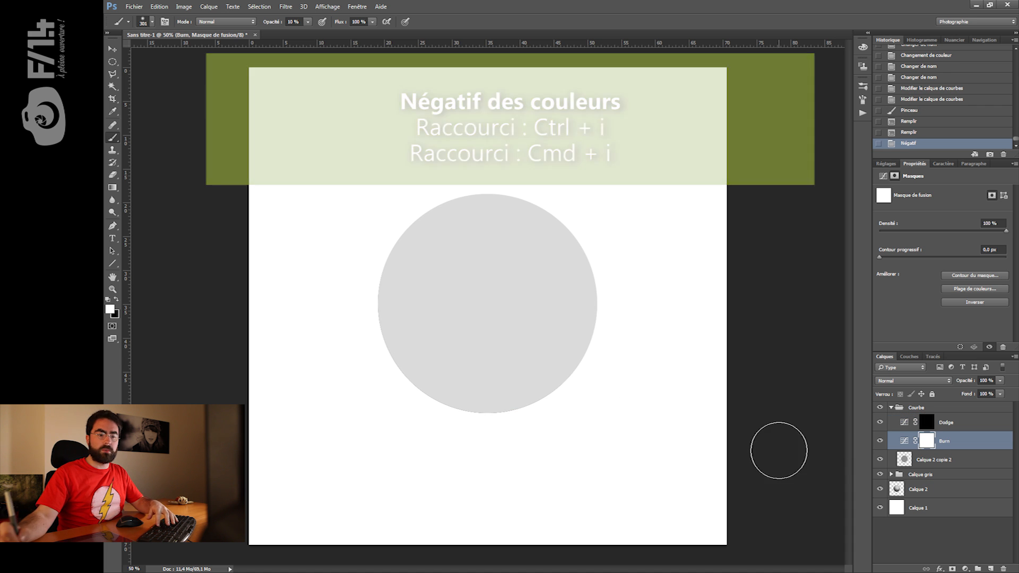
key("ctrl+i")
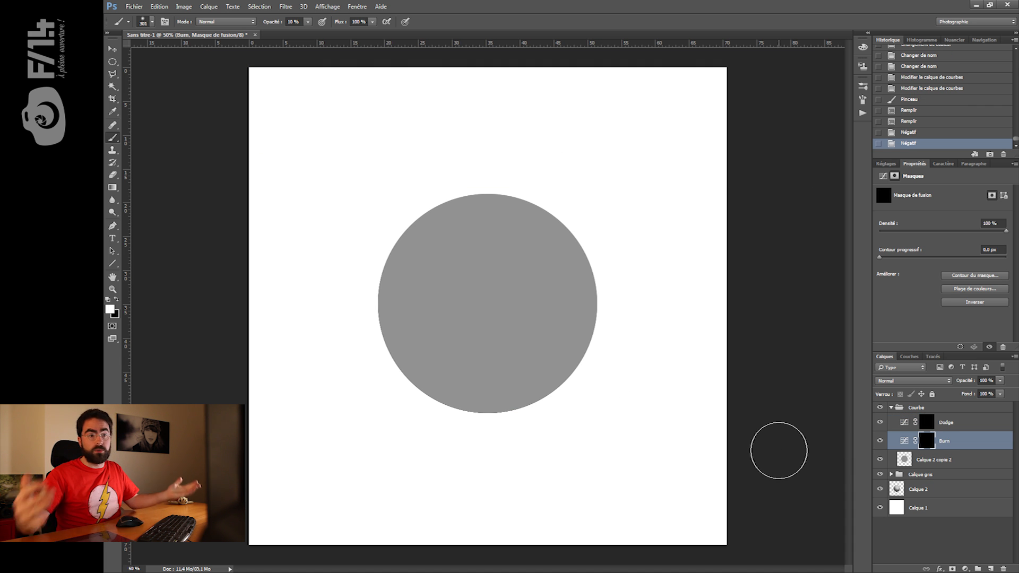
Step: Paint white on the Dodge layer mask with a large soft brush at 10 % opacity, shading the circle's lower and left edges
left_click_drag(398, 335, 413, 341)
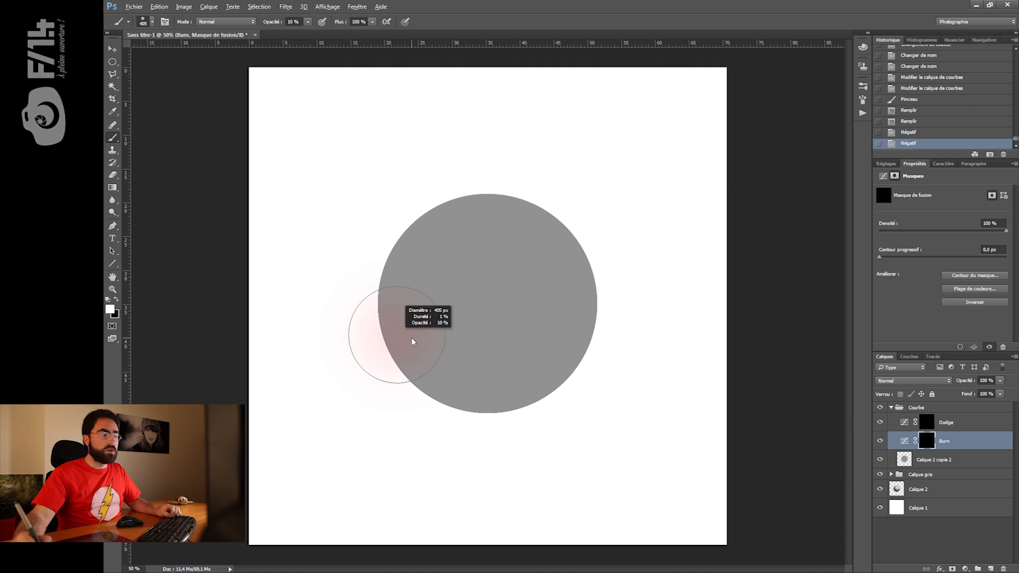
key("x")
key("x")
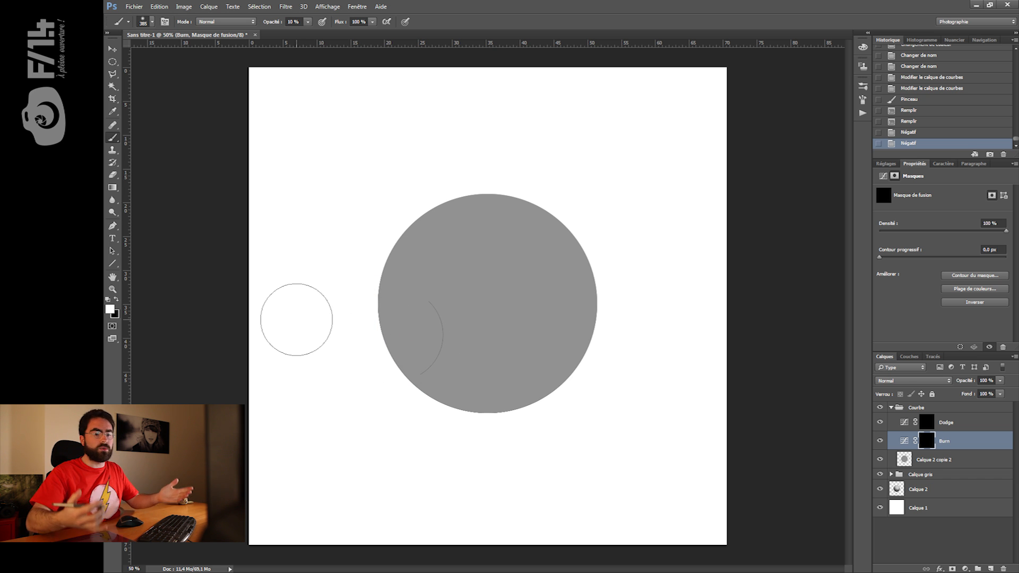
left_click(924, 422)
left_click_drag(395, 333, 409, 336)
mouse_move(361, 307)
left_mouse_down()
mouse_move(366, 269)
mouse_move(535, 428)
mouse_move(648, 342)
mouse_move(345, 333)
mouse_move(465, 372)
mouse_move(364, 357)
mouse_move(514, 436)
left_mouse_up()
mouse_move(376, 239)
left_mouse_down()
mouse_move(596, 380)
mouse_move(480, 426)
mouse_move(349, 249)
left_mouse_up()
left_click_drag(468, 365, 503, 366)
left_click_drag(410, 364, 644, 376)
left_click_drag(311, 308, 555, 422)
left_click_drag(328, 380, 612, 421)
left_click_drag(314, 274, 534, 436)
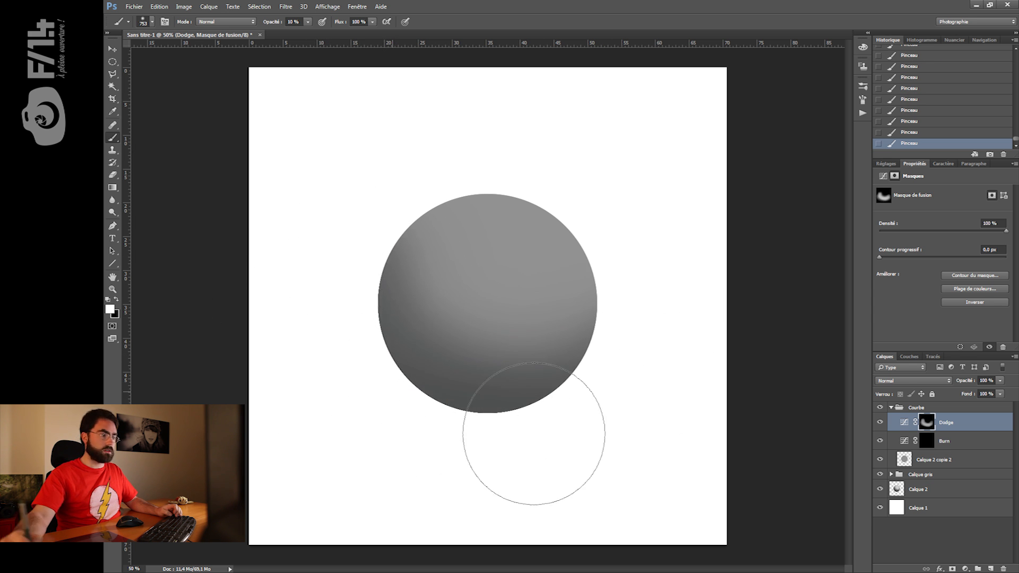
left_click_drag(435, 413, 387, 375)
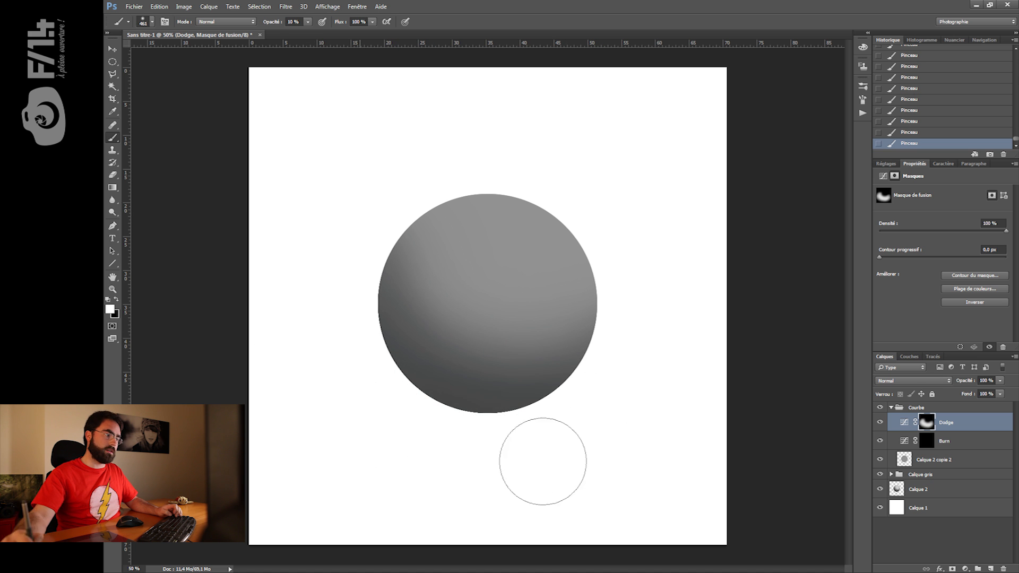
Step: Paint a white spot on the Burn layer mask to lighten the sphere's upper middle, and compare the Dodge and Burn layers' visibility
left_click(926, 441)
mouse_move(475, 287)
left_mouse_down()
mouse_move(506, 278)
mouse_move(492, 273)
mouse_move(514, 266)
mouse_move(492, 252)
mouse_move(484, 263)
mouse_move(470, 241)
mouse_move(536, 257)
mouse_move(525, 285)
mouse_move(474, 238)
mouse_move(500, 295)
mouse_move(460, 247)
mouse_move(518, 299)
left_mouse_up()
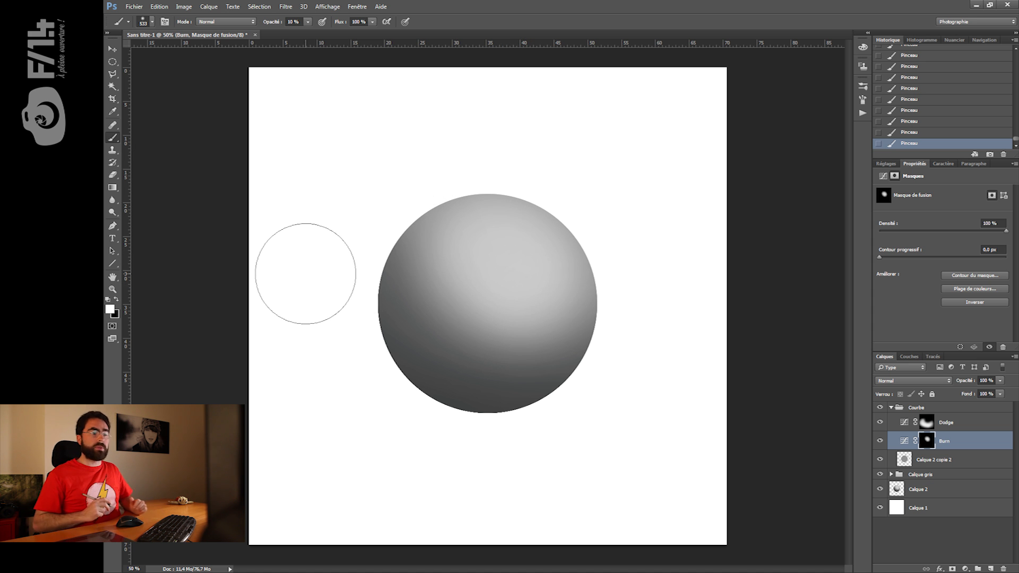
left_click_drag(880, 423, 879, 439)
left_click_drag(879, 440, 884, 423)
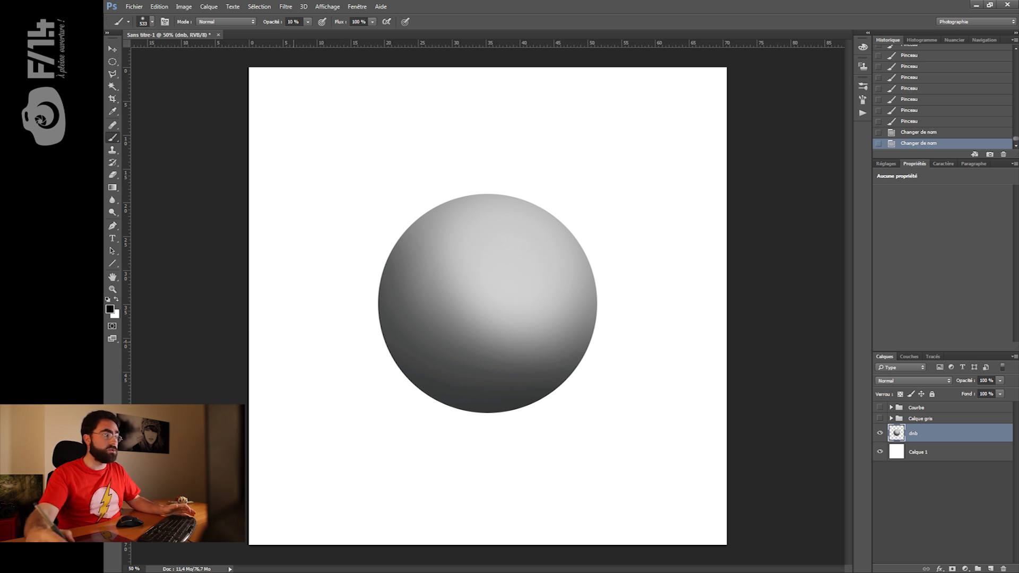
Step: Activate the Dodge tool for the dnb layer and alternate repeatedly between the Dodge and Burn tools
left_click_drag(115, 212, 154, 211)
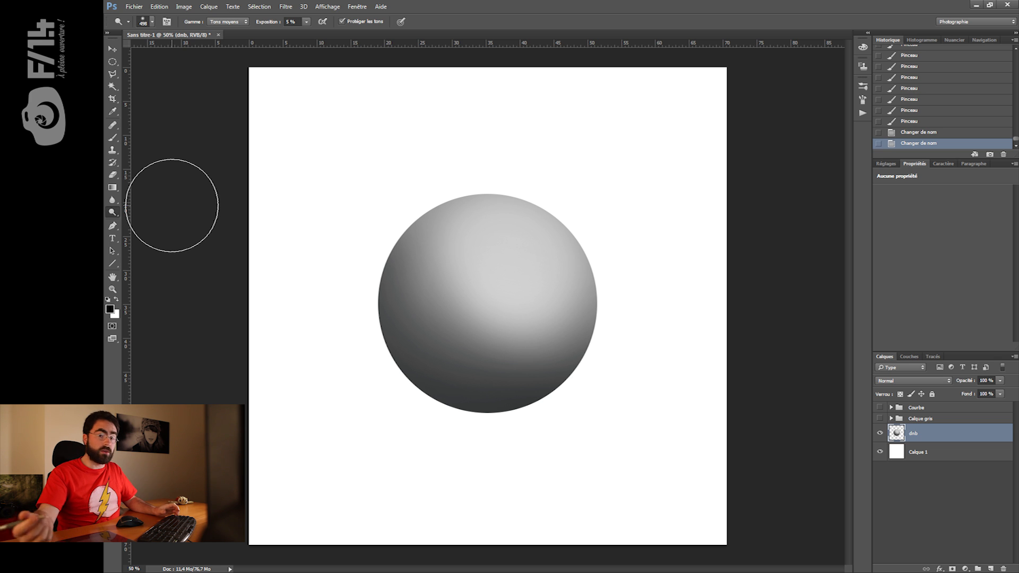
key("shift+o")
key("shift+o")
key("shift+o")
key("shift+o")
key("shift+o")
key("shift+o")
key("shift+o")
key("shift+o")
key("shift+o")
key("shift+o")
key("shift+o")
key("shift+o")
key("shift+o")
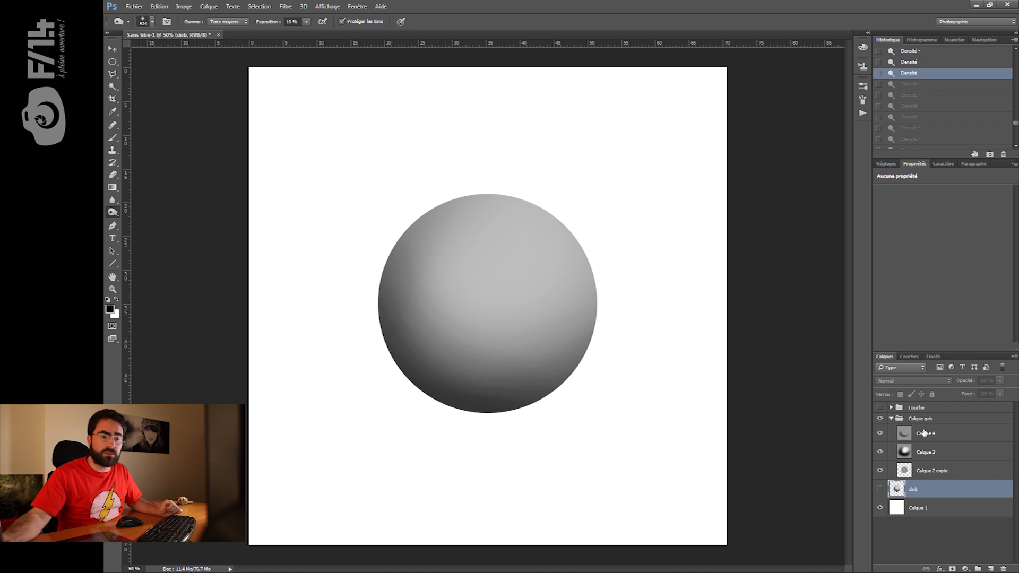
Step: Select Calque 4 in the Calque gris group and ready the Brush tool with white as the foreground colour
left_click(938, 434)
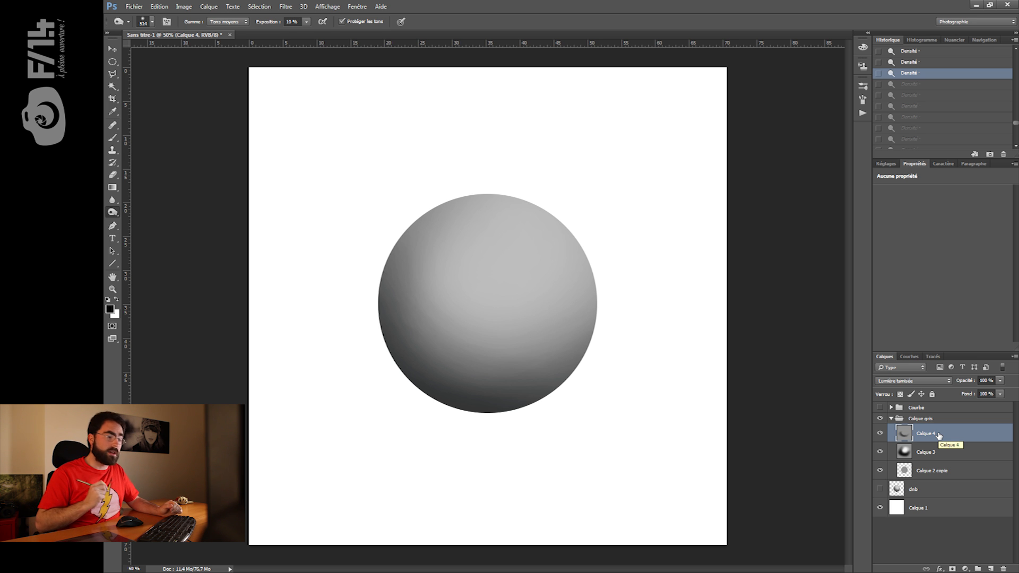
key("b")
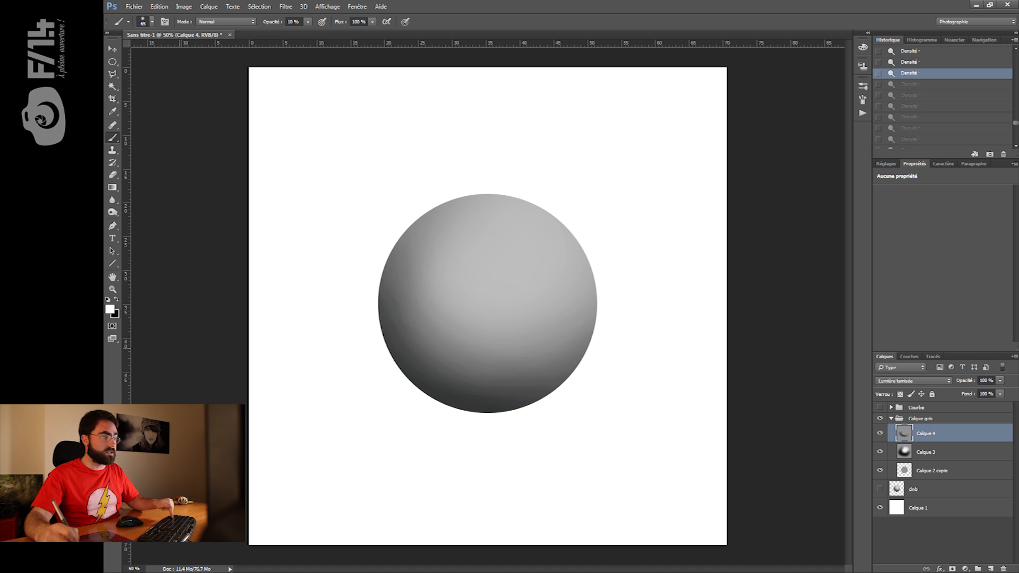
key("x")
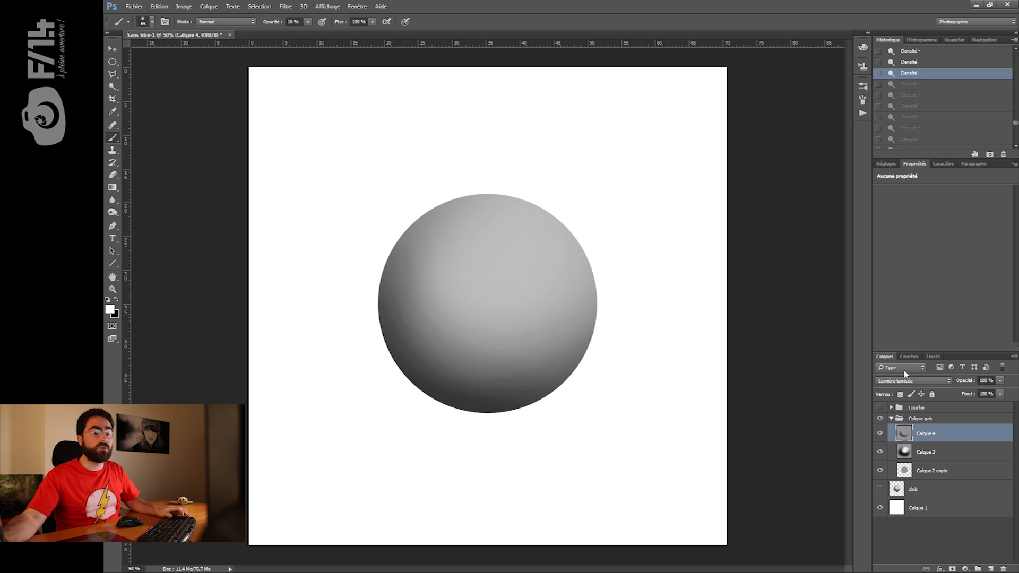
Step: View Calque 3 on its own to examine its grey shading, and adjust that layer's opacity
left_click(880, 451, "alt")
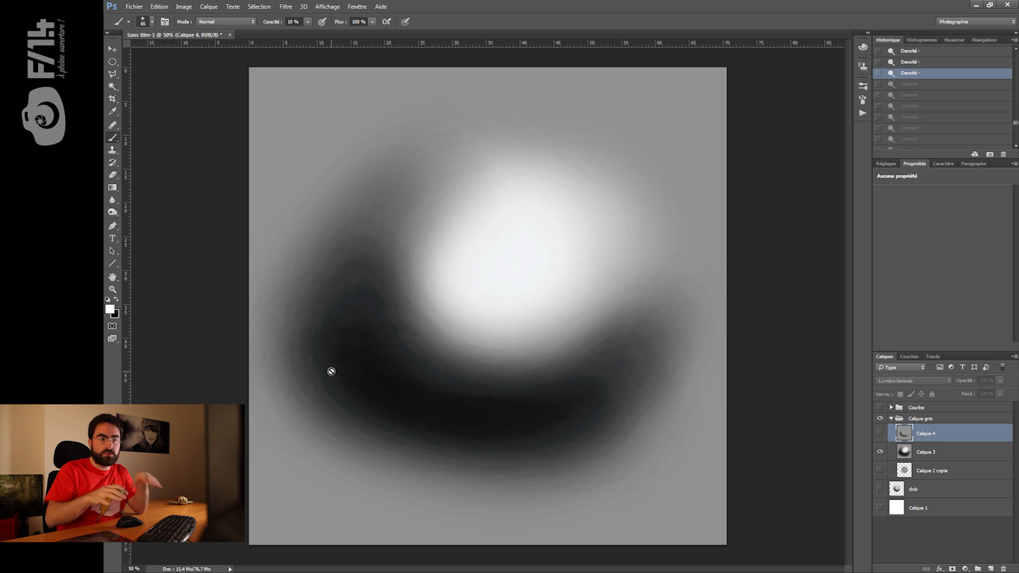
left_click(880, 456, "alt")
left_click(927, 452)
left_click_drag(964, 380, 975, 393)
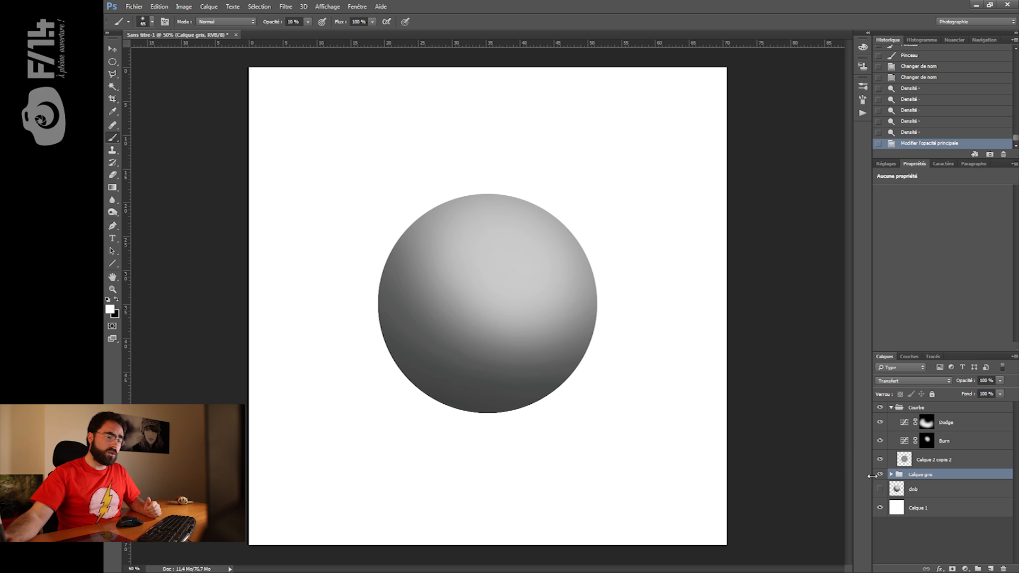
Step: Hide the Calque gris group and move the Dodge curve's point to input 173, output 98
left_click(877, 474)
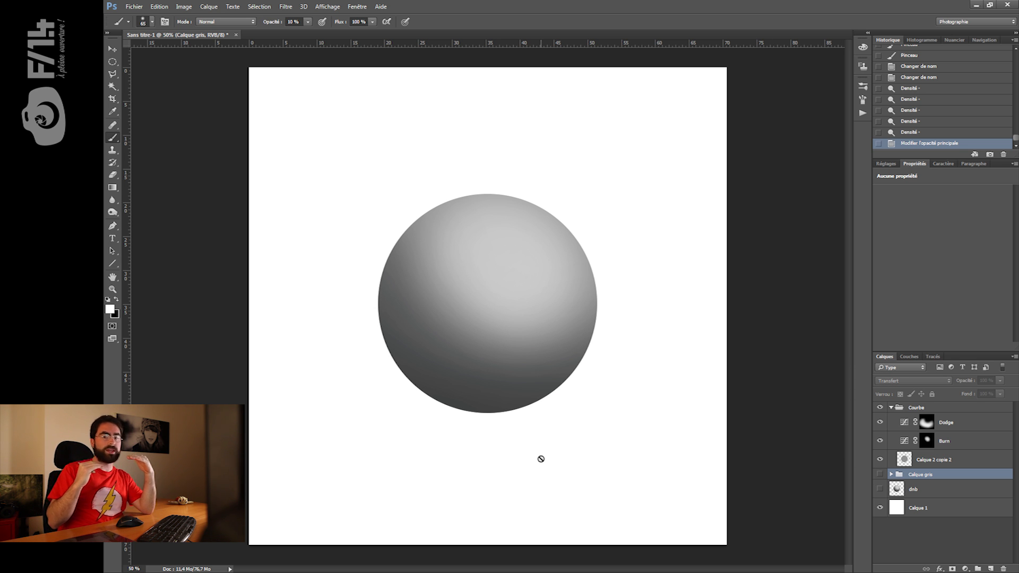
left_click(908, 425)
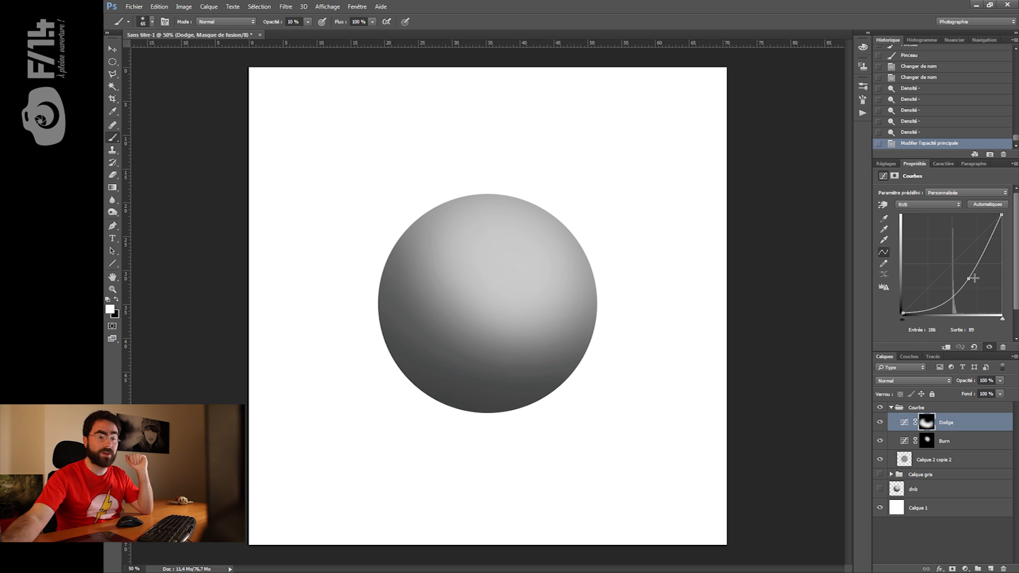
mouse_move(968, 279)
left_mouse_down()
mouse_move(958, 274)
mouse_move(996, 300)
mouse_move(969, 275)
left_mouse_up()
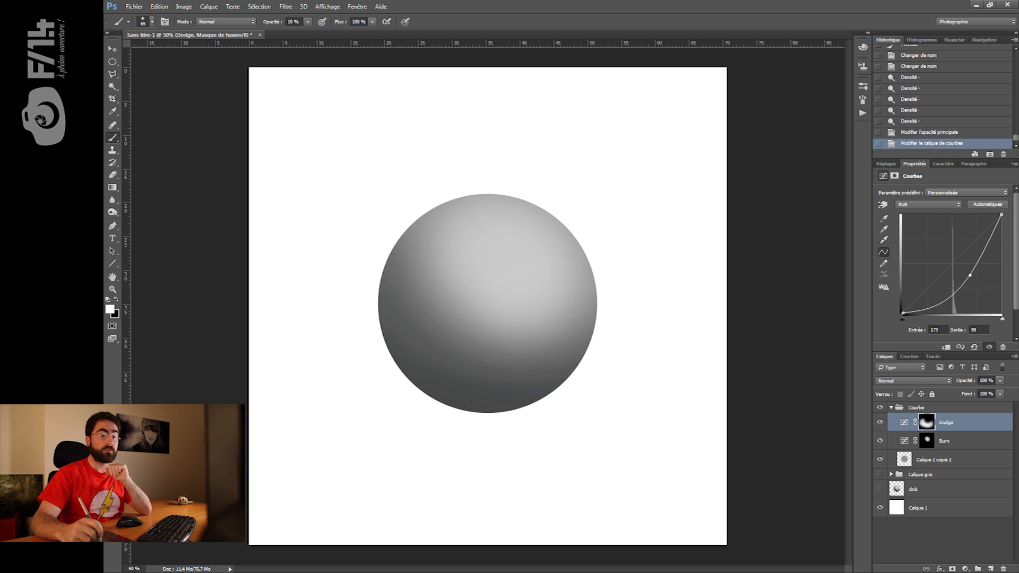
Step: Review the Dodge layer's mask and curve settings, and select the Burn layer's mask
left_click(930, 424)
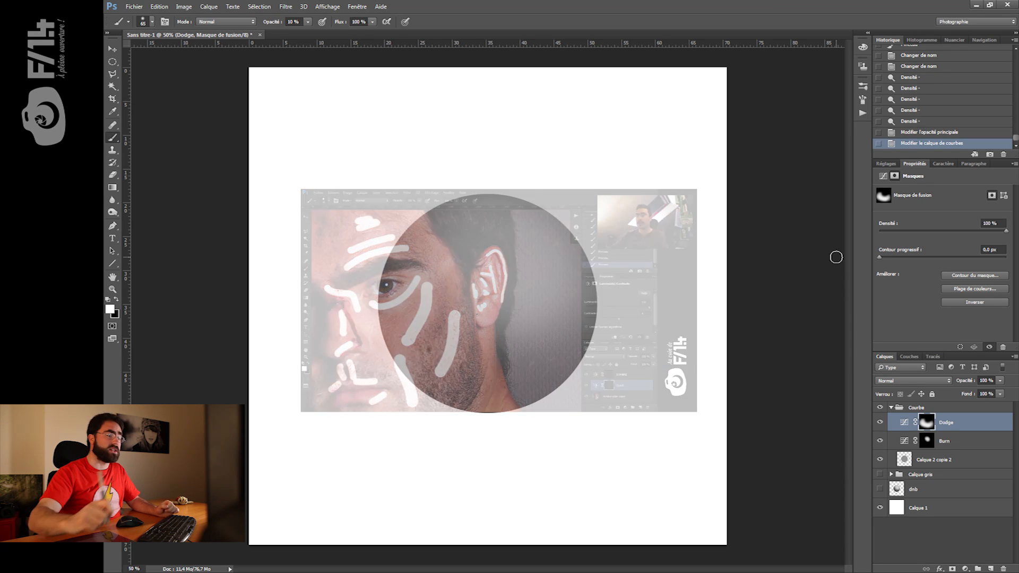
left_click(954, 426)
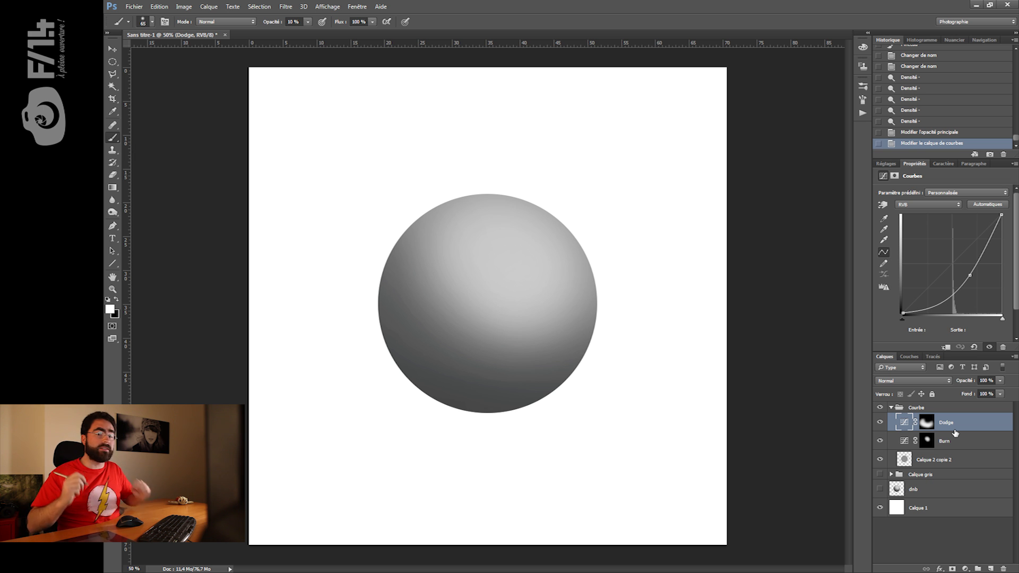
left_click(927, 440)
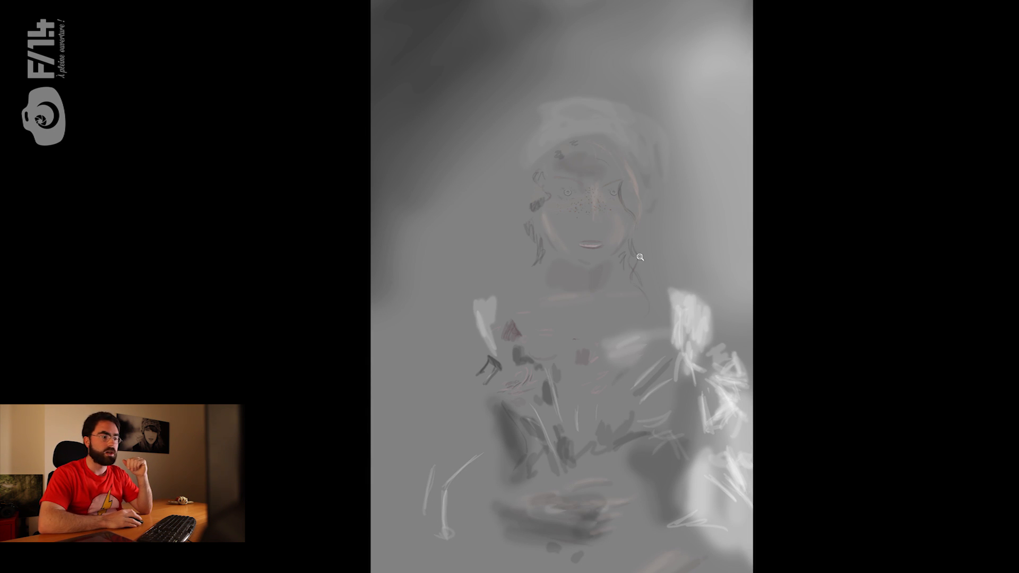
Step: Examine the portrait's grey dodge and burn layer up close, from the strokes on the clothing to those on the face
left_click(625, 390)
mouse_move(689, 393)
left_mouse_down()
mouse_move(528, 345)
mouse_move(450, 388)
left_mouse_up()
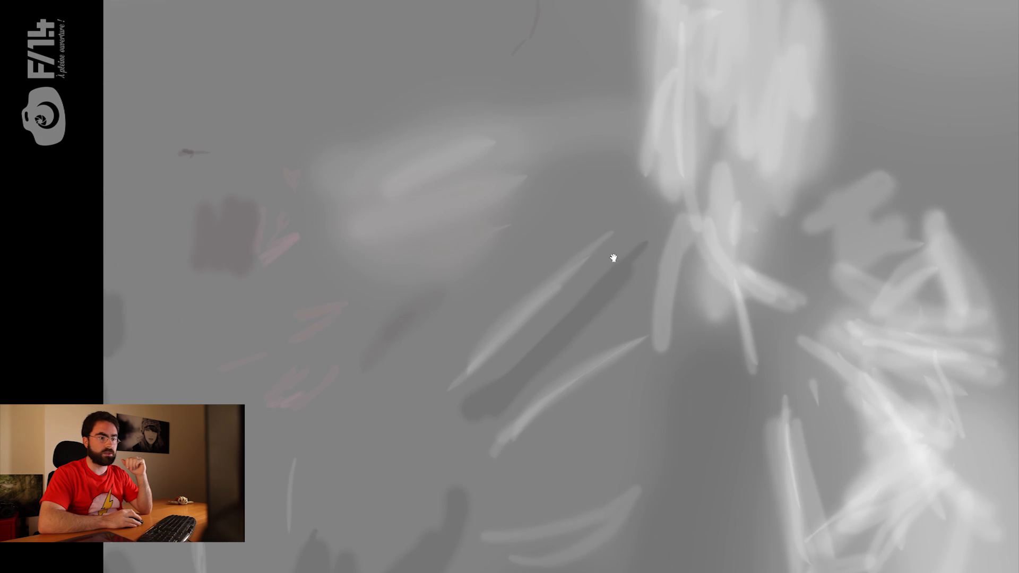
left_click_drag(613, 258, 588, 417)
left_click_drag(569, 220, 686, 130)
left_click_drag(583, 332, 829, 251)
mouse_move(531, 53)
left_mouse_down()
mouse_move(564, 301)
mouse_move(531, 531)
left_mouse_up()
mouse_move(636, 106)
left_mouse_down()
mouse_move(618, 139)
mouse_move(610, 266)
left_mouse_up()
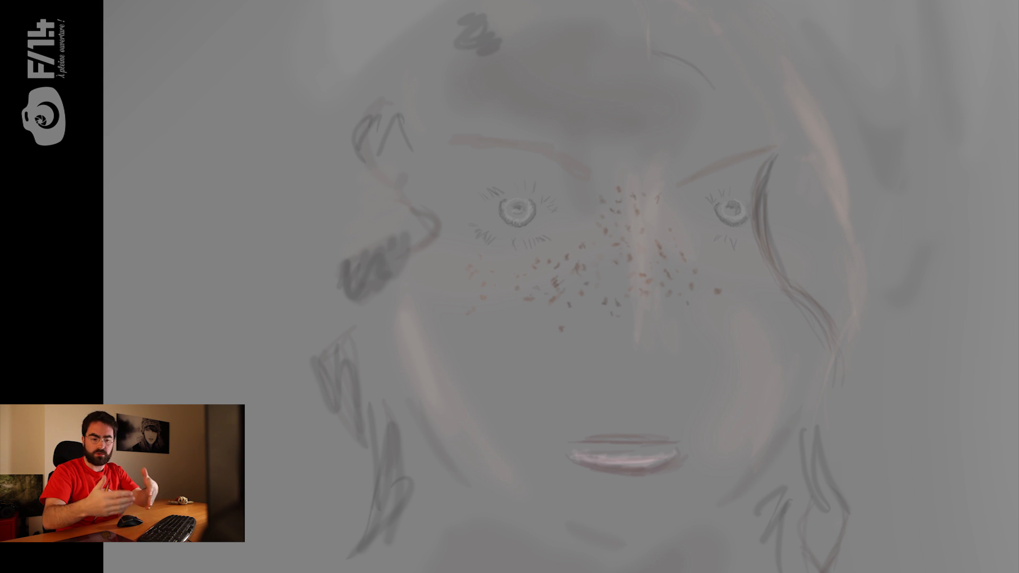
mouse_move(718, 385)
left_mouse_down()
mouse_move(694, 273)
mouse_move(705, 394)
left_mouse_up()
left_click(656, 232)
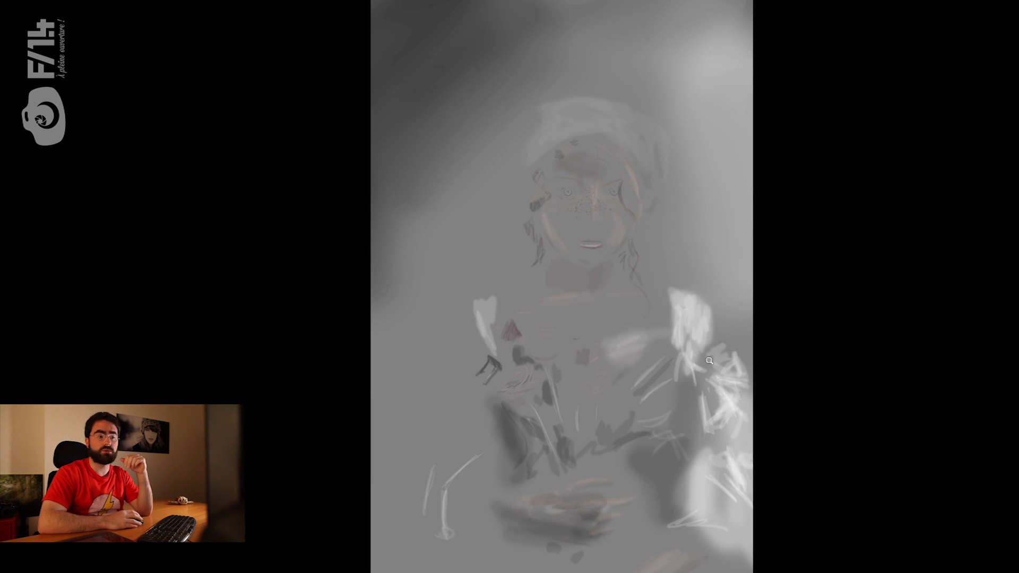
Step: Show the garage scene with the plush toys and compare its finished picture with its other versions and grey dodge and burn layer
key("Right")
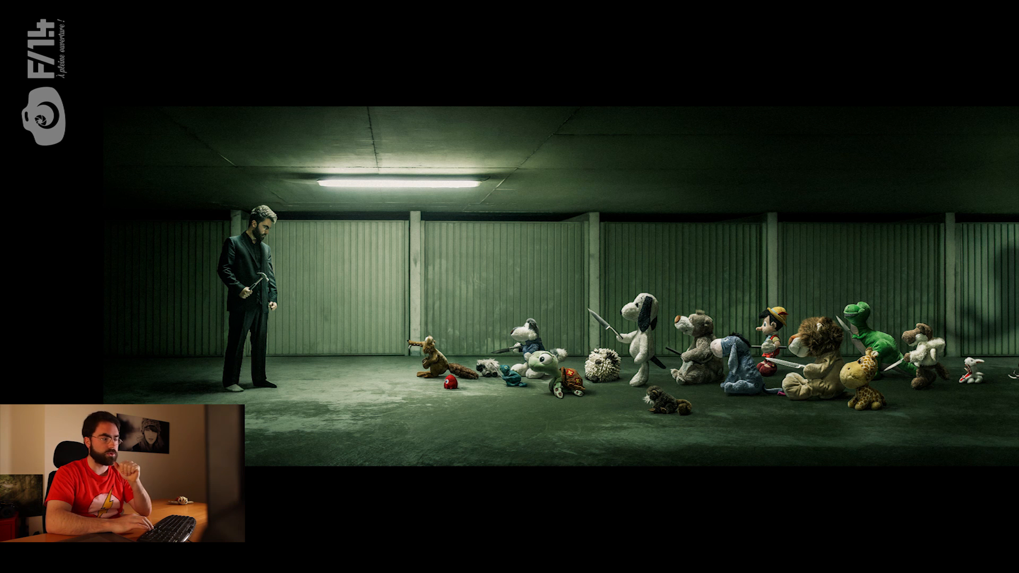
key("Left")
key("Left")
key("Right")
key("Left")
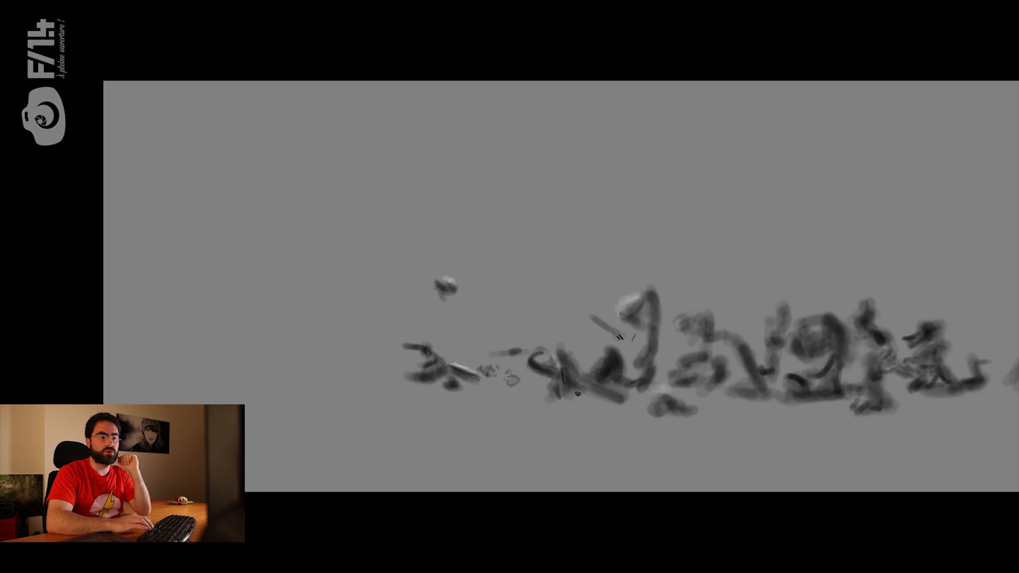
Step: Enlarge the black and white plush dog holding a knife and compare its retouching stages back and forth
left_click(658, 342)
mouse_move(650, 320)
left_mouse_down()
mouse_move(764, 339)
mouse_move(738, 327)
left_mouse_up()
key("Right")
key("Left")
key("Right")
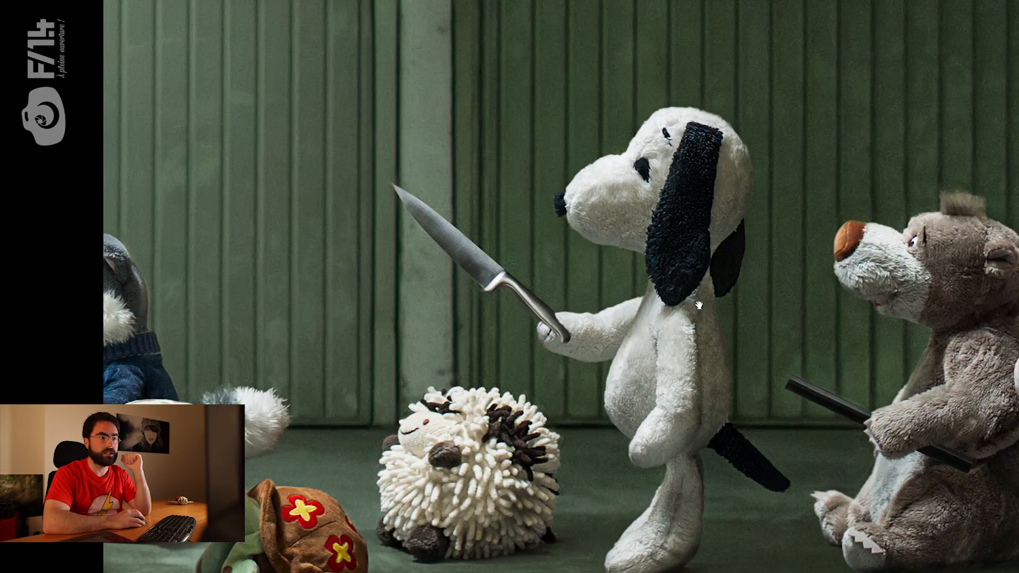
key("Right")
key("Left")
key("Right")
key("Left")
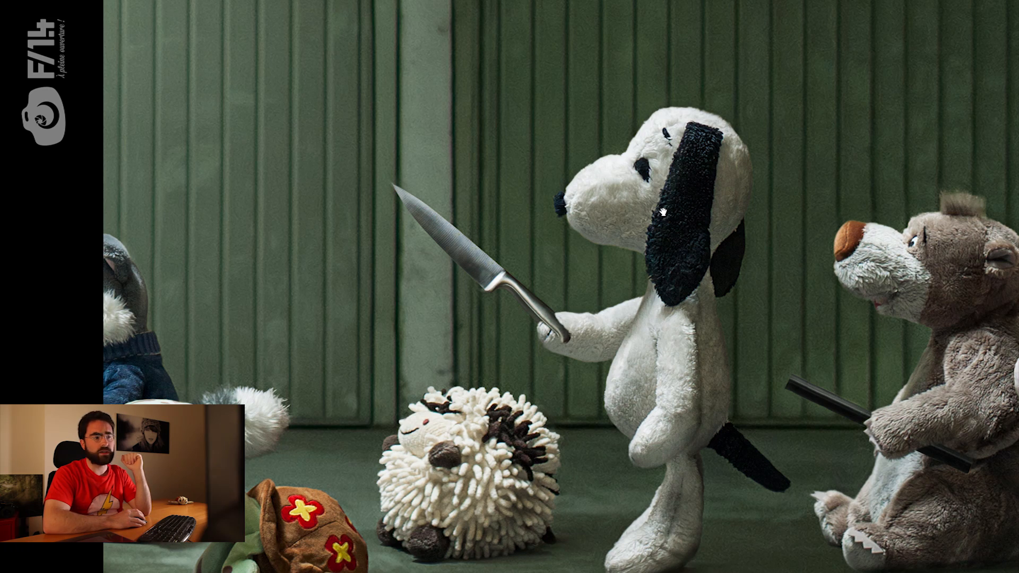
key("Right")
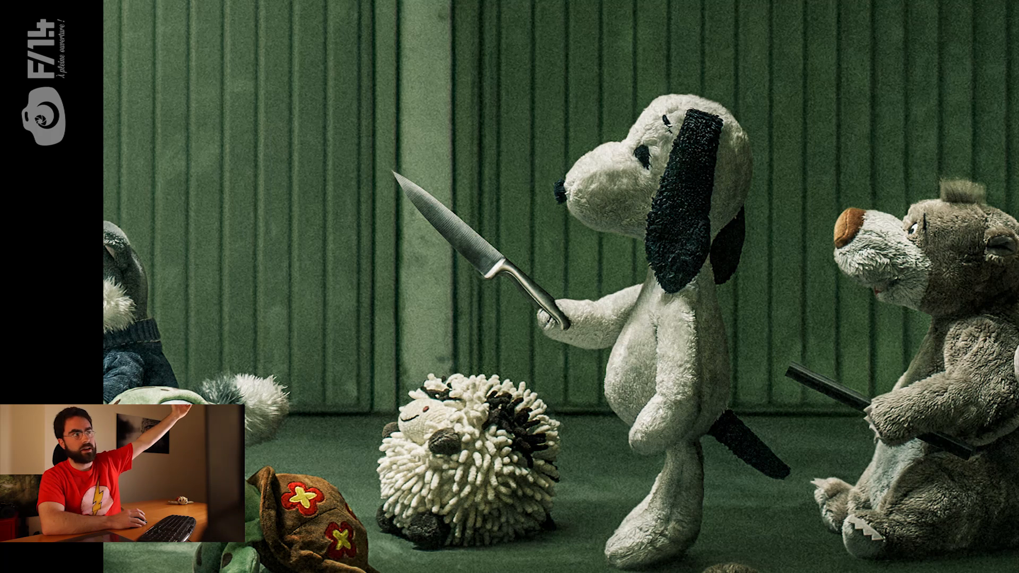
key("Left")
key("Left")
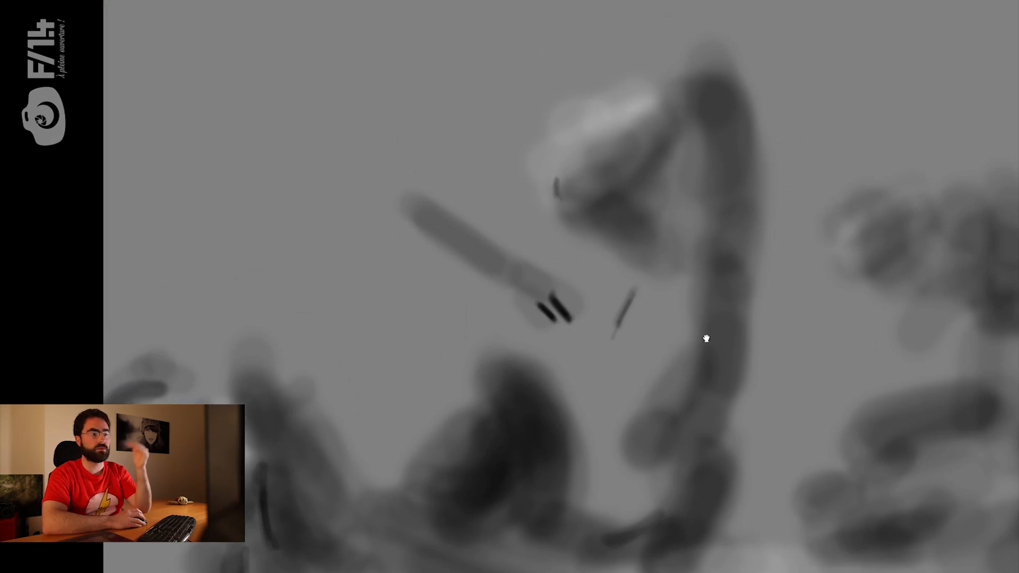
Step: Inspect the dodge and burn strokes around the plush toys on the grey layer, both in full and enlarged
left_click_drag(706, 338, 722, 387)
left_click(642, 275)
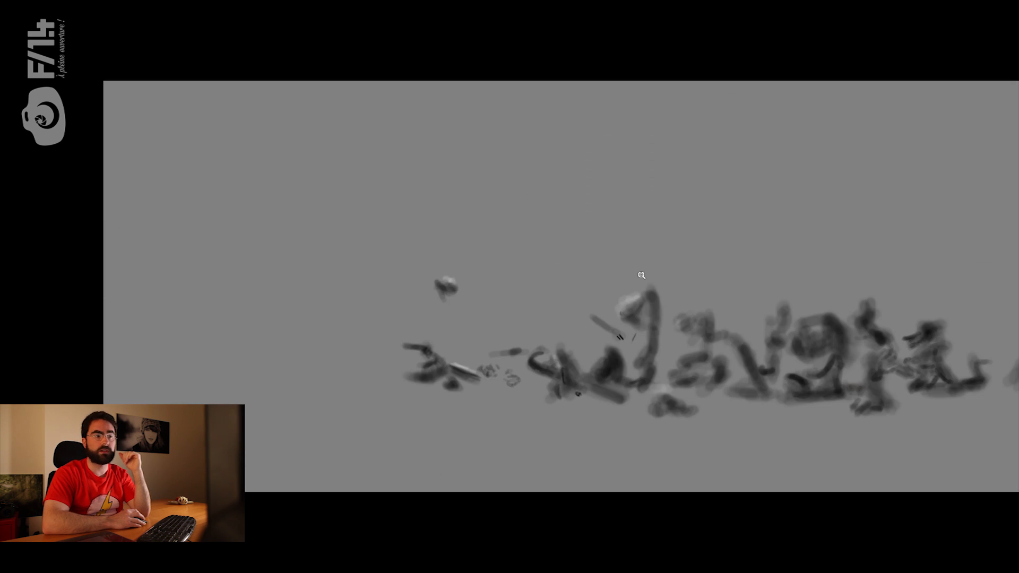
left_click(675, 327)
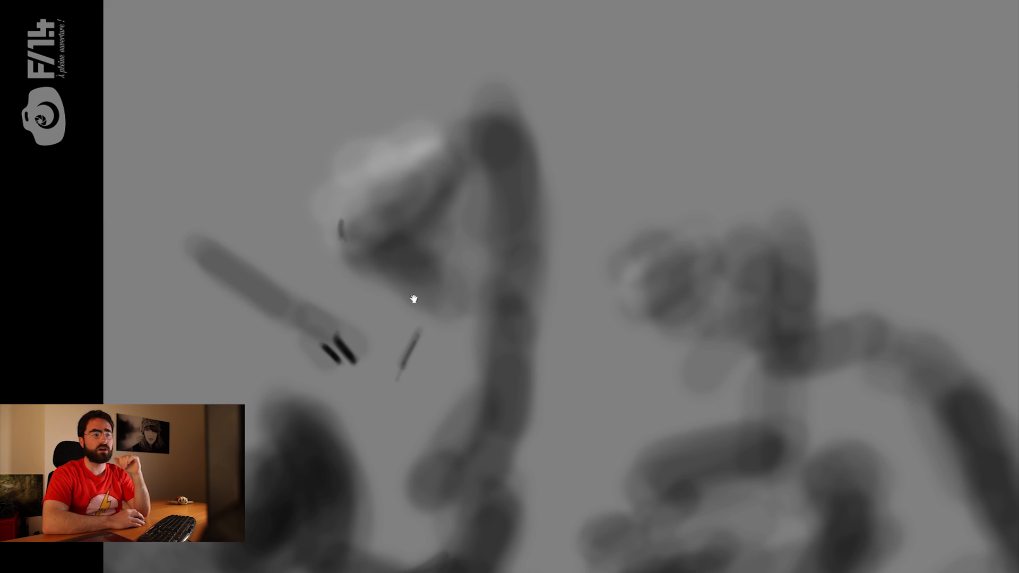
left_click_drag(414, 298, 594, 150)
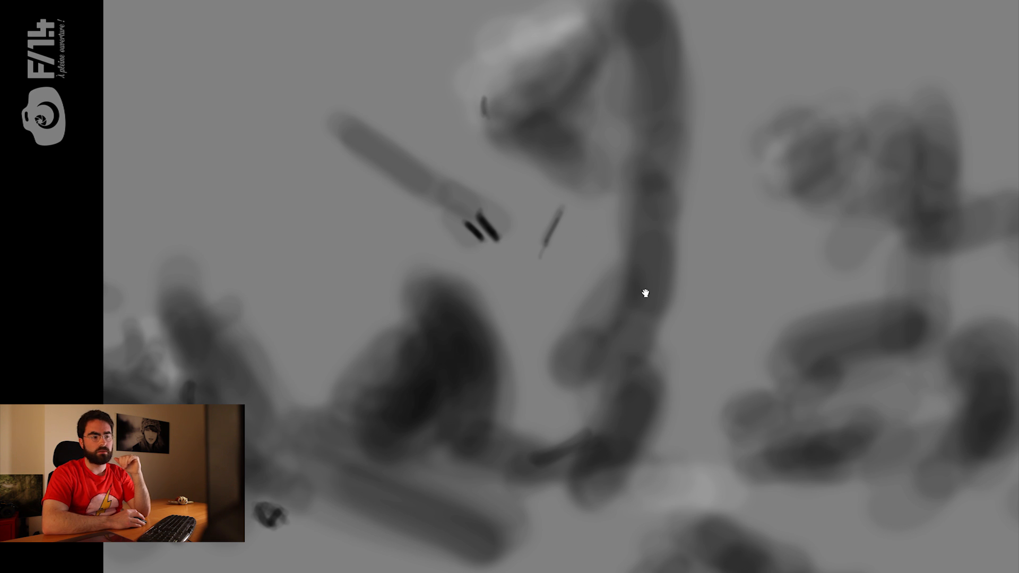
left_click(645, 287)
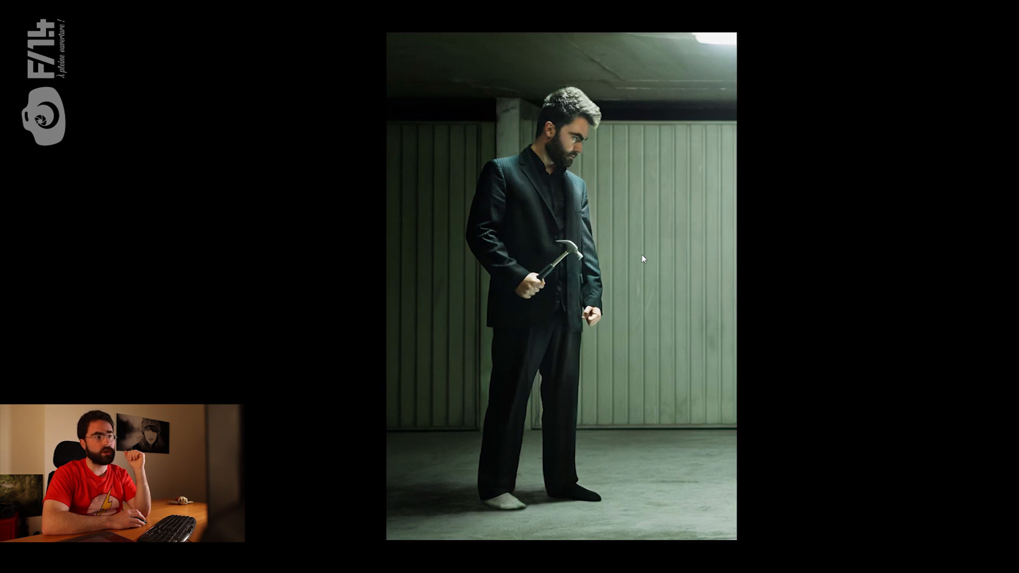
Step: Compare the two versions of the picture of the man holding a hammer by alternating between them
left_click(642, 259)
scroll(642, 255, "down", 1)
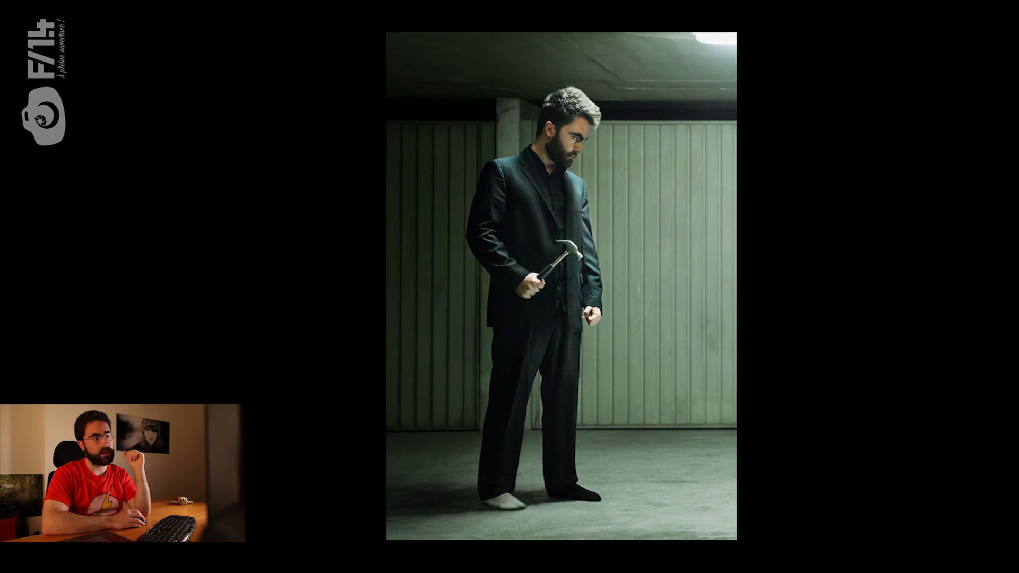
scroll(561, 287, "up", 1)
scroll(561, 286, "down", 1)
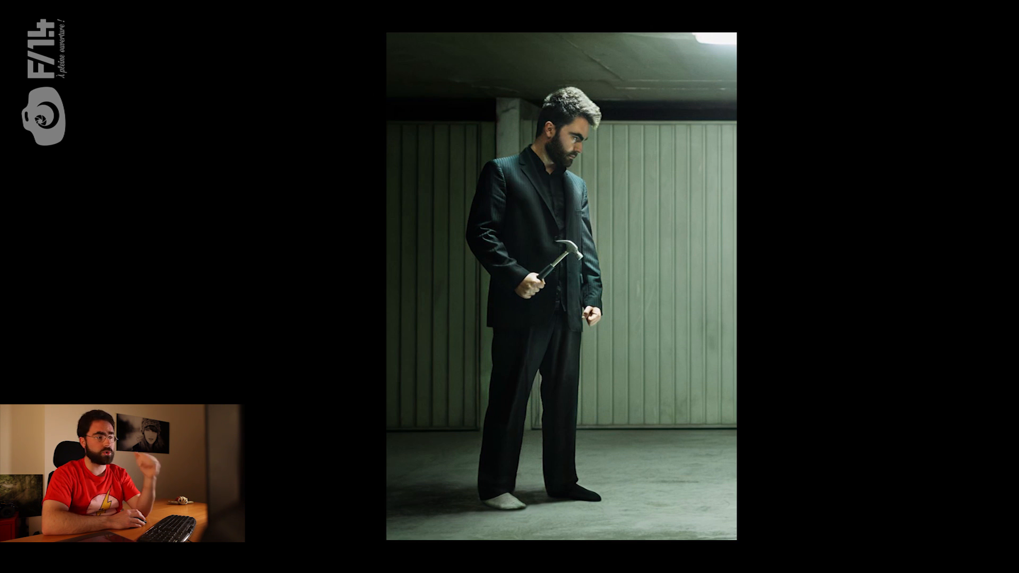
scroll(639, 256, "up", 1)
scroll(638, 256, "down", 1)
scroll(638, 256, "up", 1)
scroll(638, 254, "down", 1)
scroll(639, 253, "up", 1)
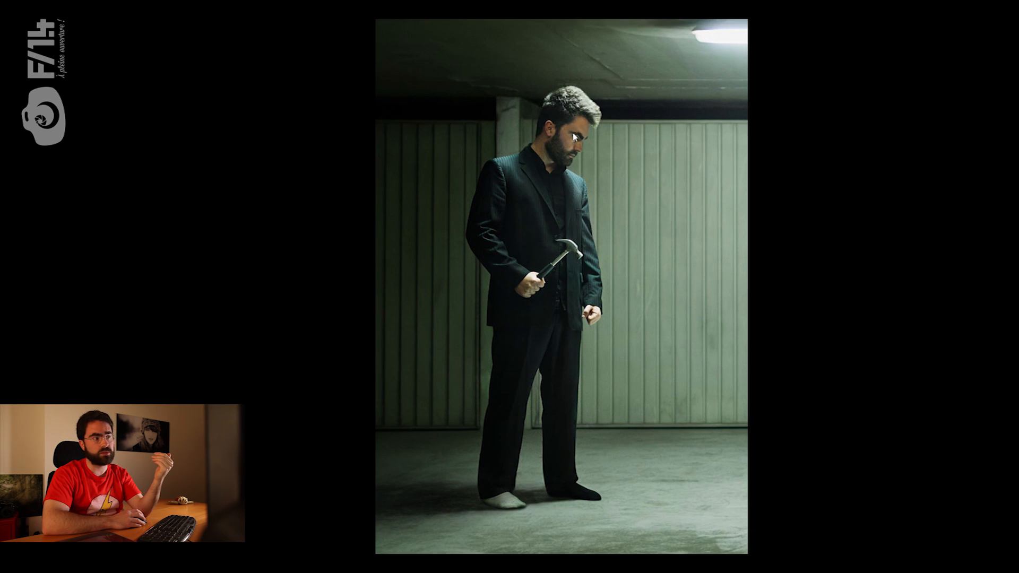
scroll(573, 137, "down", 1)
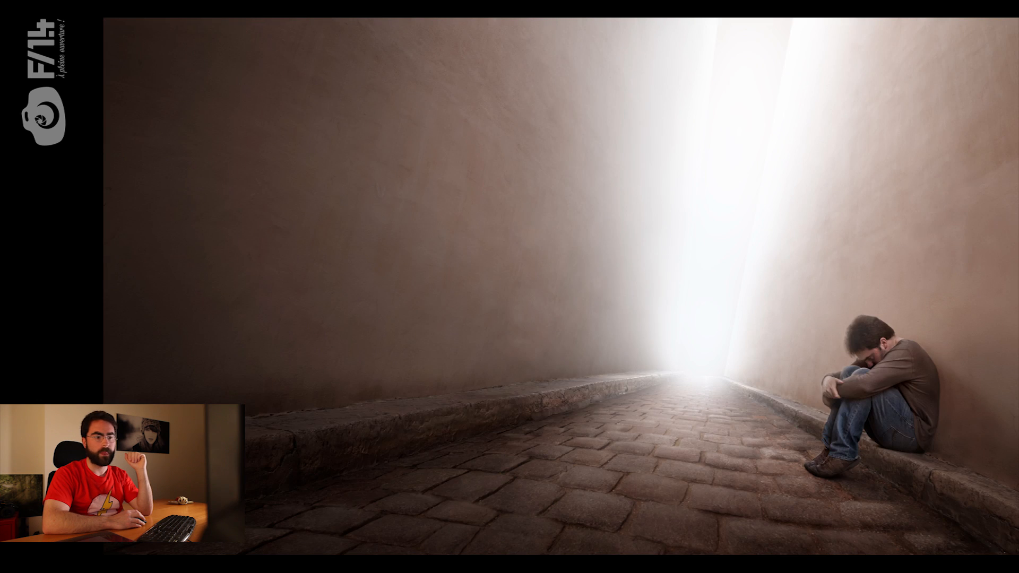
Step: Compare the finished alley picture of the seated man with its grey dodge and burn layer
scroll(676, 463, "up", 1)
scroll(676, 463, "down", 1)
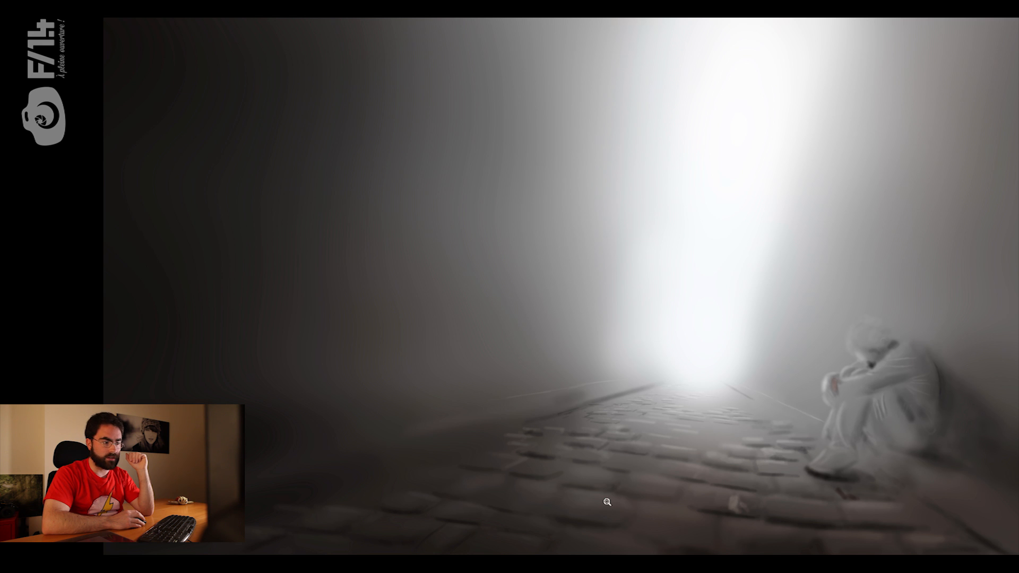
scroll(607, 502, "up", 1)
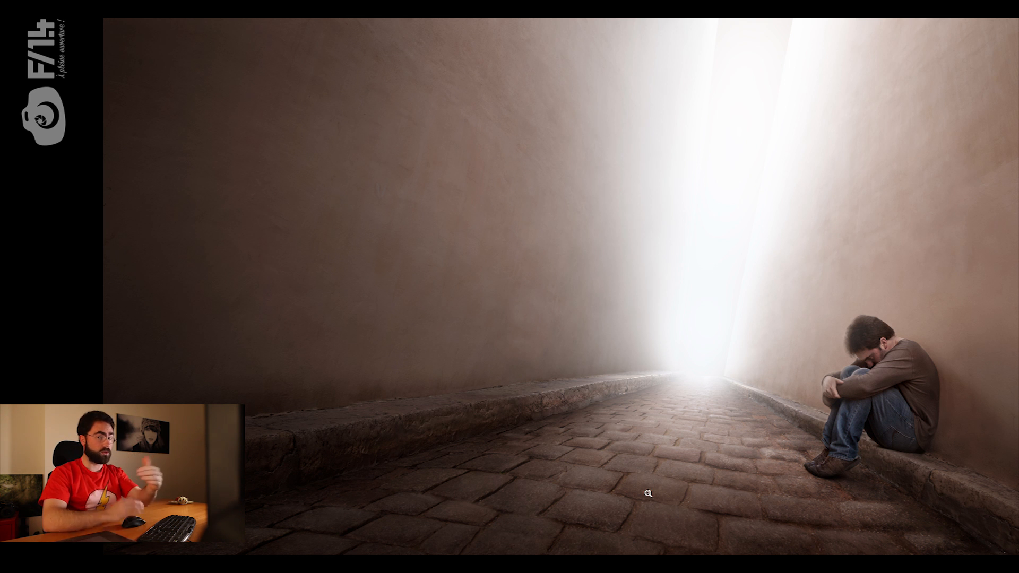
scroll(637, 477, "down", 1)
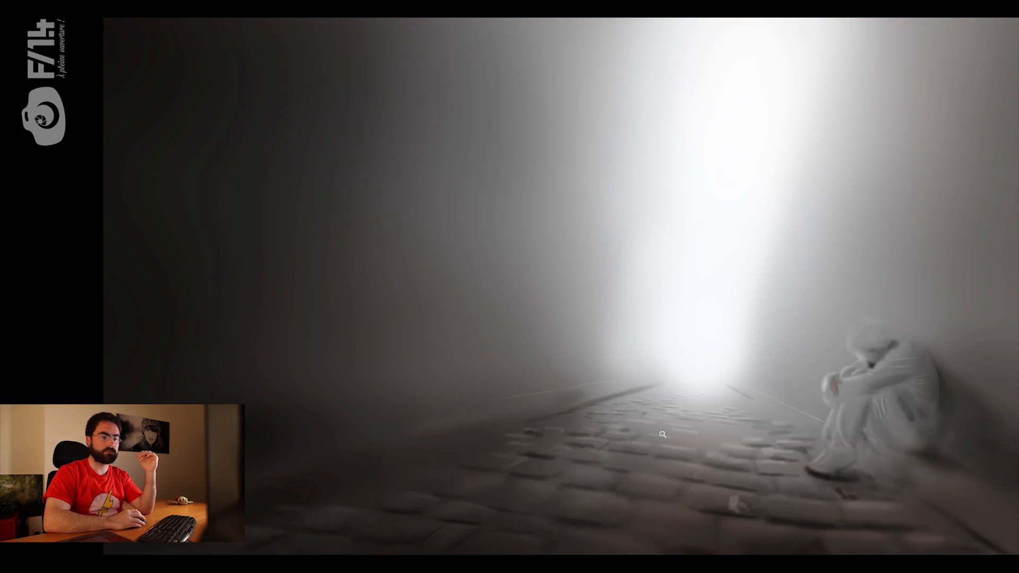